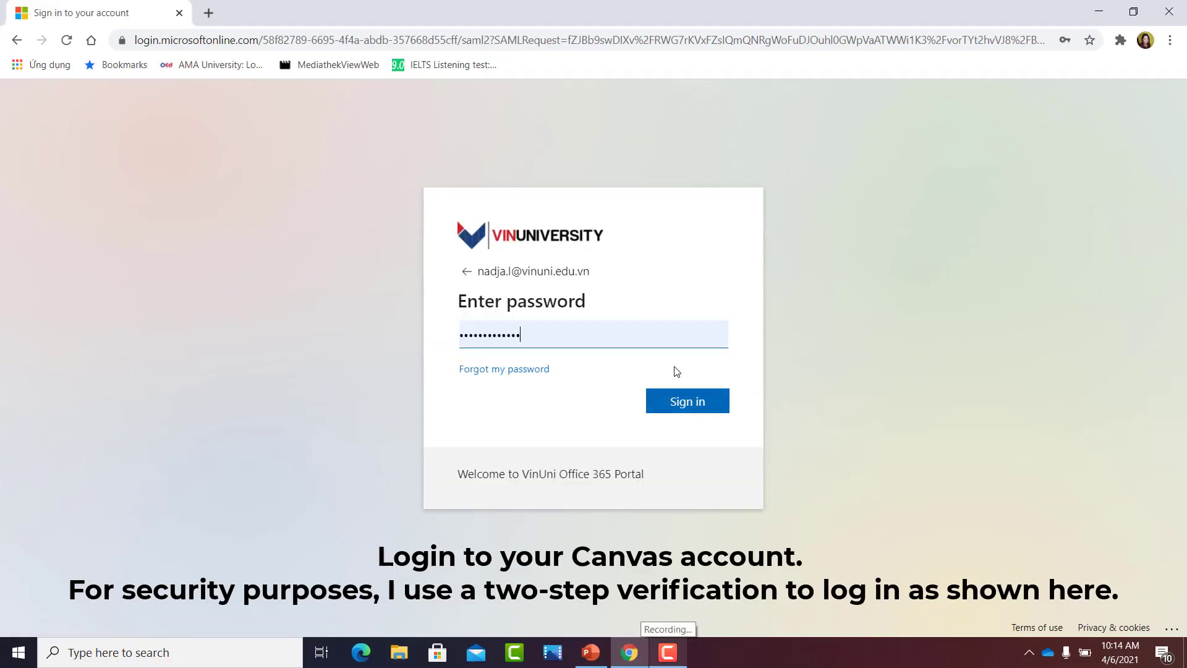
Step: Sign in to Microsoft 365 and enter the two-step verification code
left_click(702, 405)
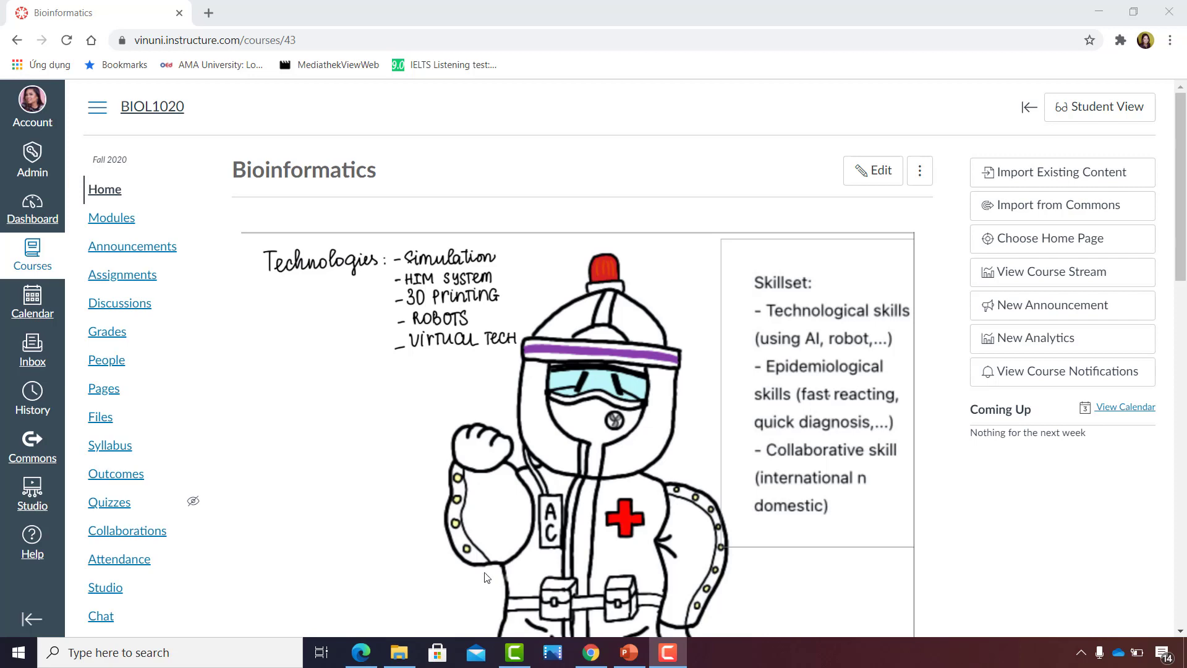
Step: Open the course Discussions page and review its Pinned, Discussions and Closed for Comments sections
left_click(144, 310)
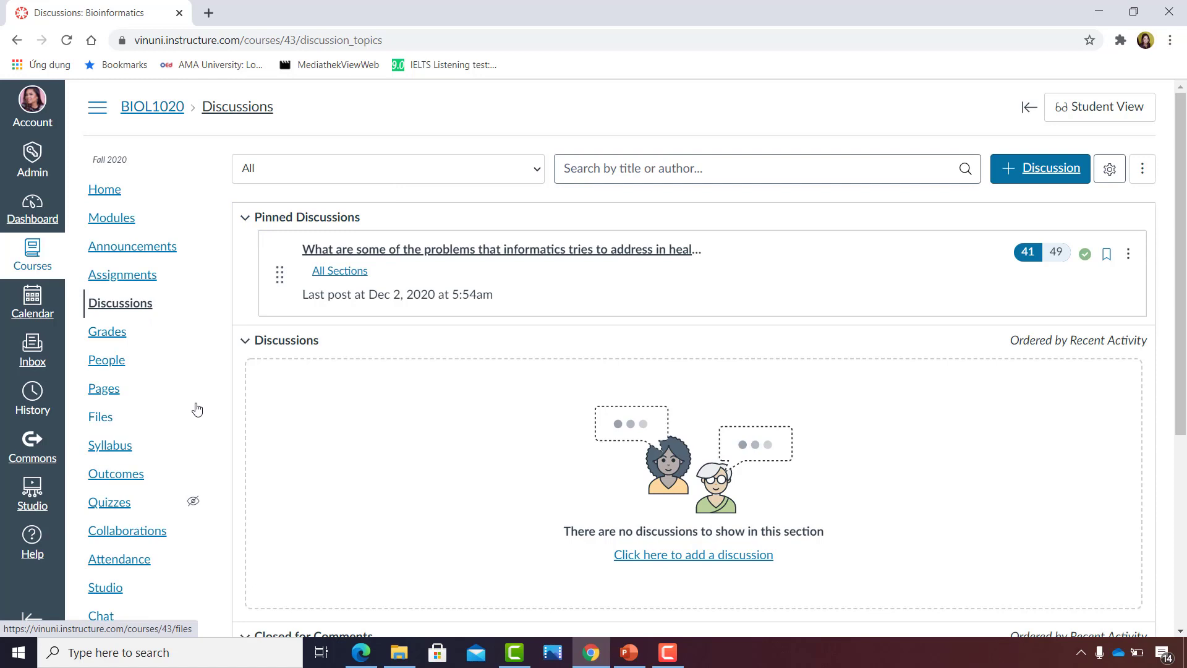
scroll(197, 409, "down", 2)
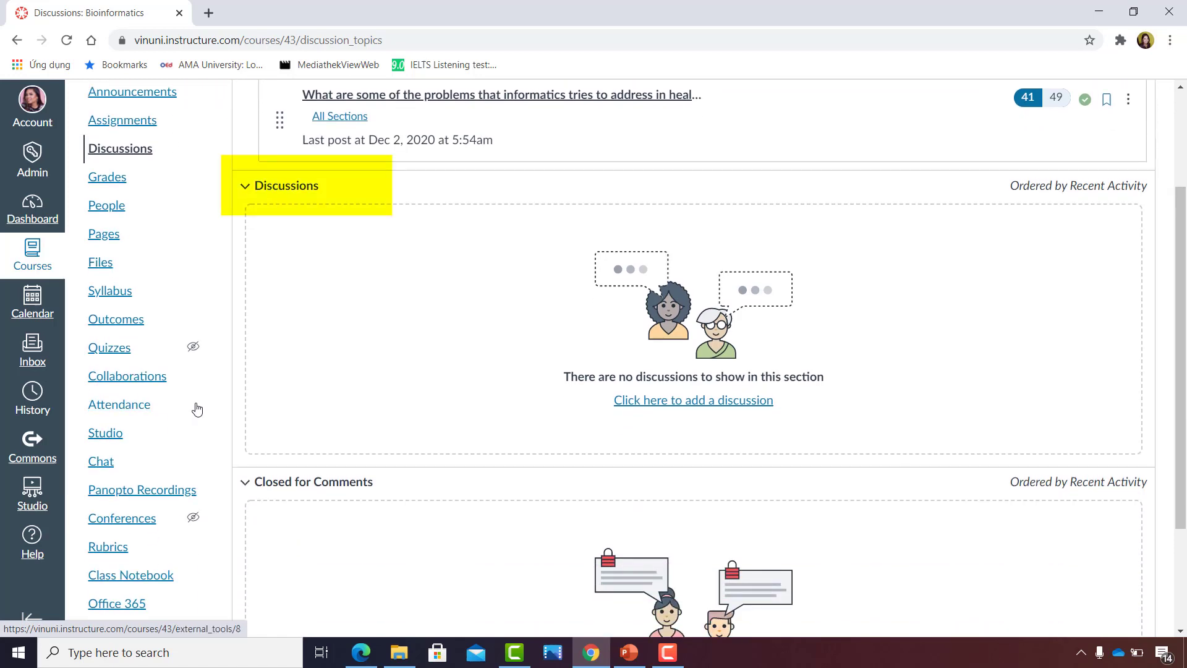
scroll(196, 409, "down", 2)
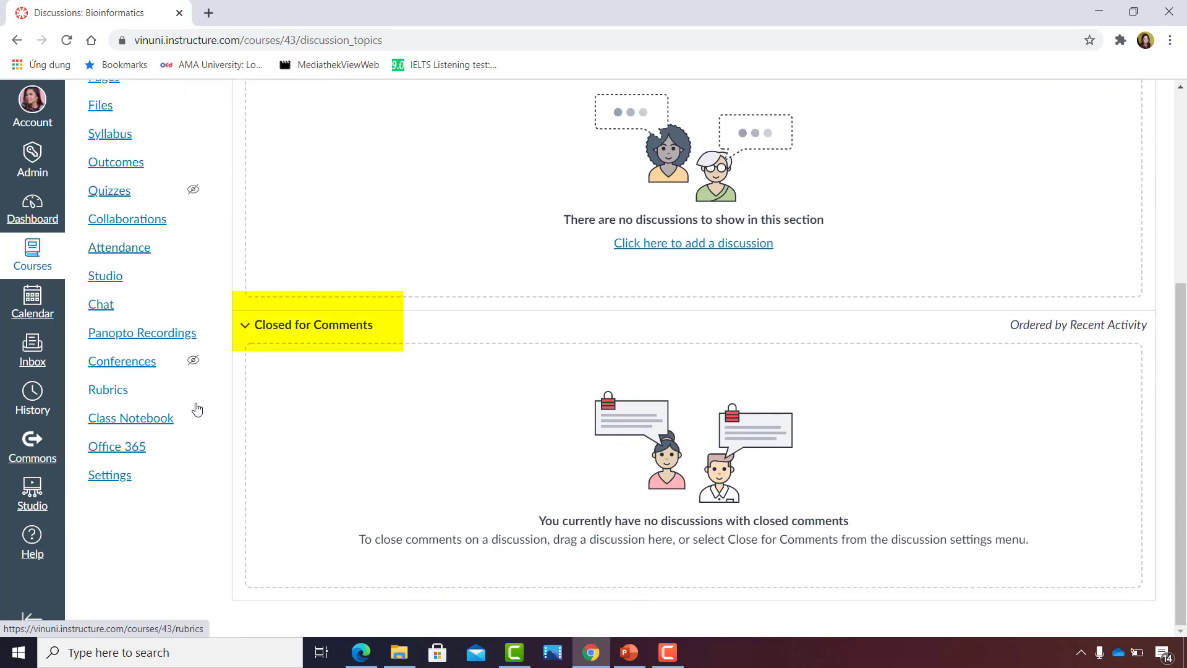
scroll(197, 409, "up", 3)
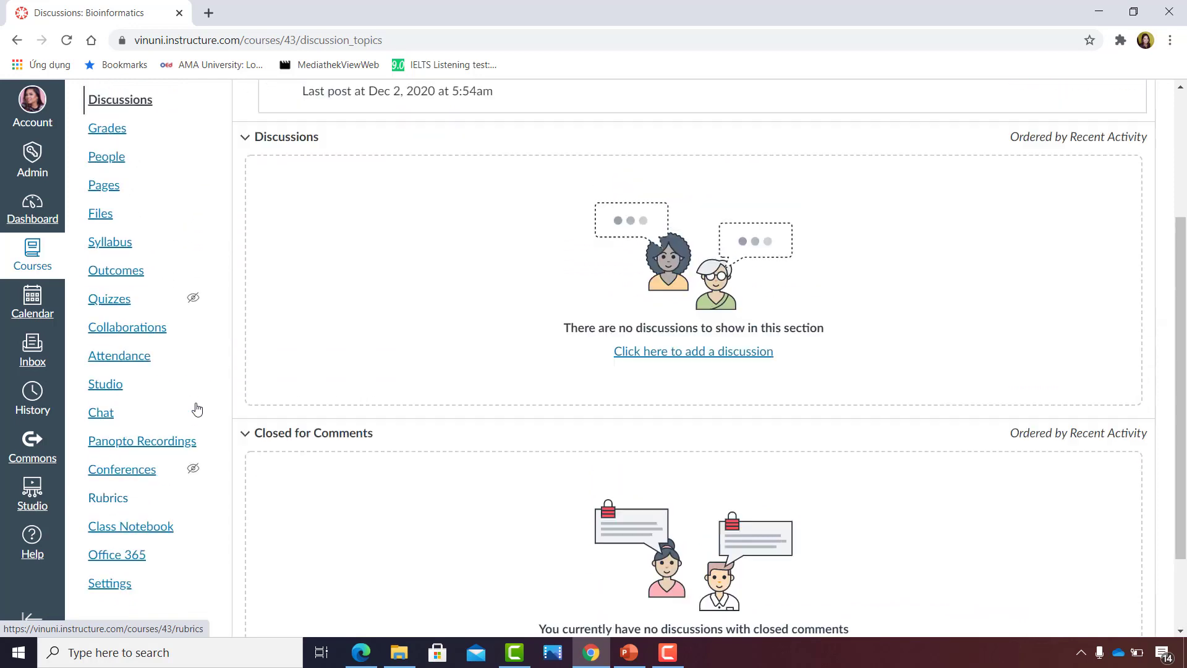
scroll(196, 409, "up", 1)
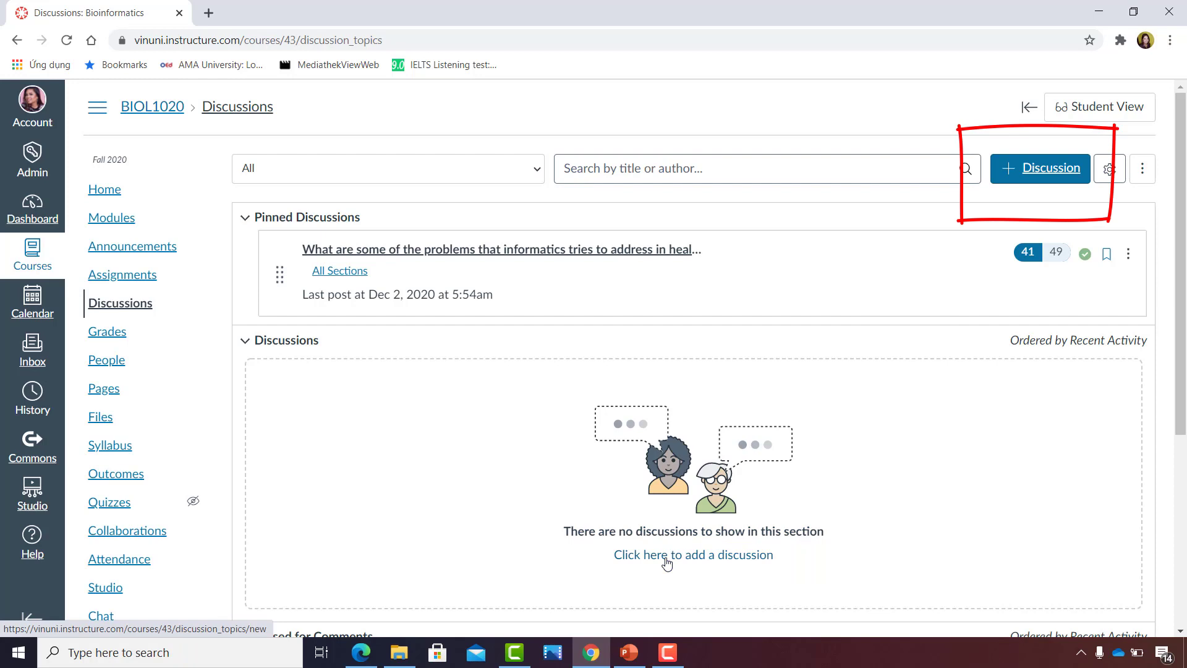
Step: Start a new discussion titled 'Your questions on Group Assignment #1'
left_click(1051, 184)
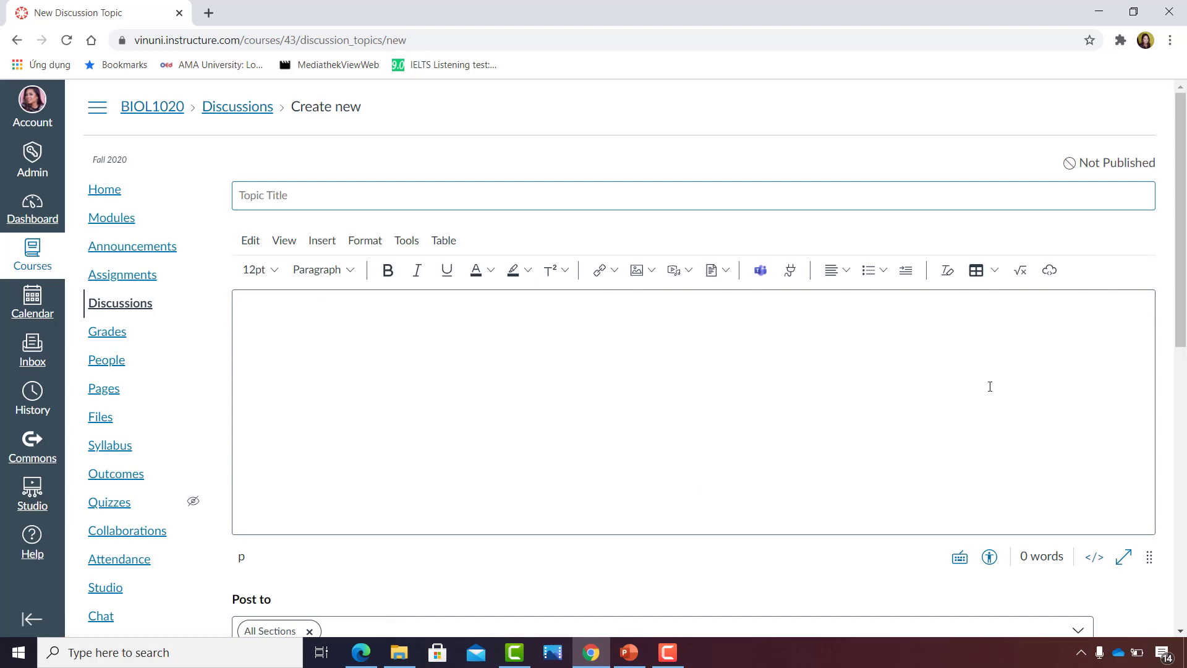
type("Your questions on Group Ass")
type("ignment")
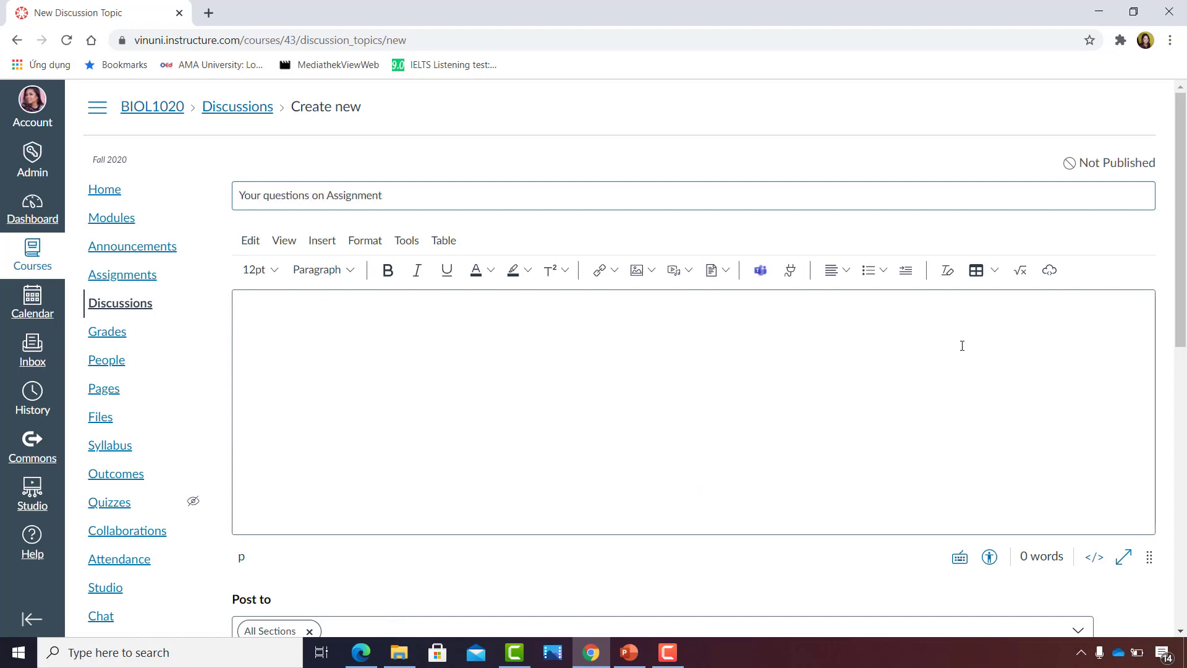
key("ctrl+Left")
type("Group")
left_click(429, 194)
type("#1")
Step: Write the greeting, posting instructions, and marking lines '1 question - 5 points', '1 answer - 5 points.'
left_click(674, 389)
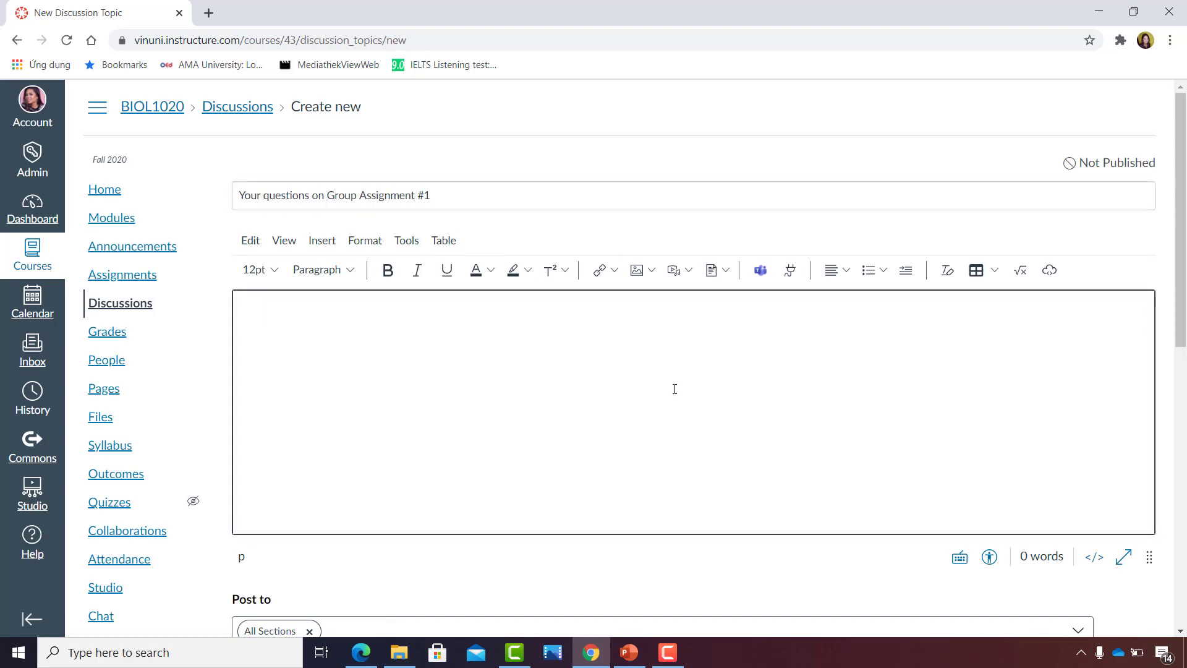
type("Dear students,")
key("Return")
type("Please post your questions")
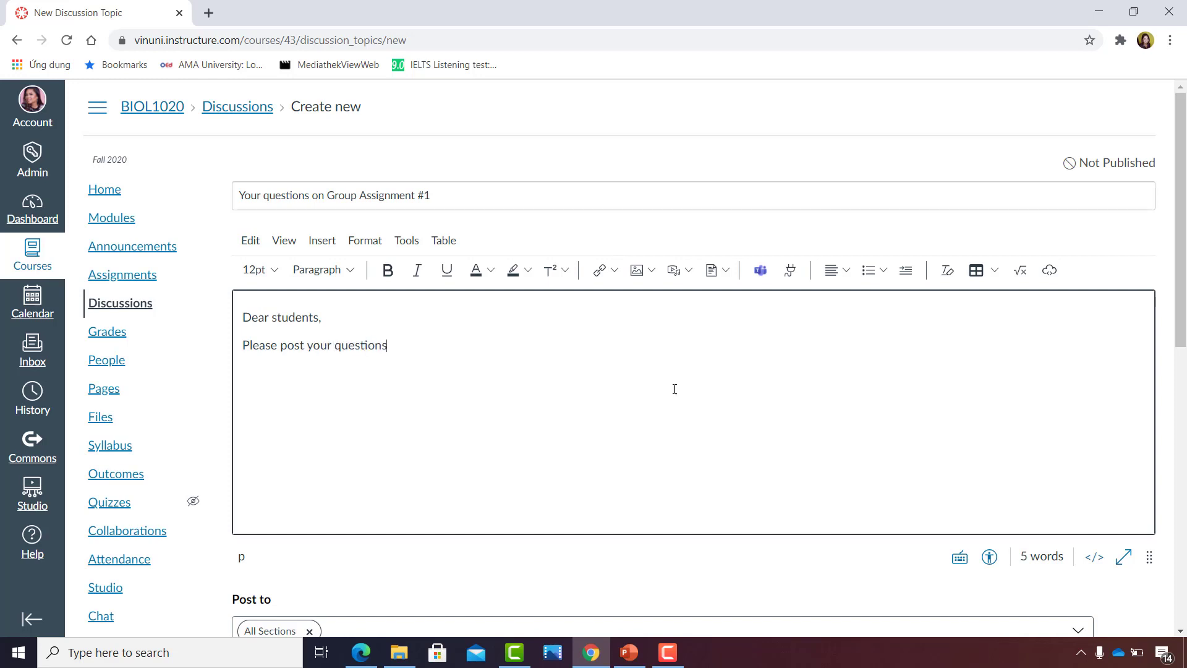
type(" in this discussion board. You ")
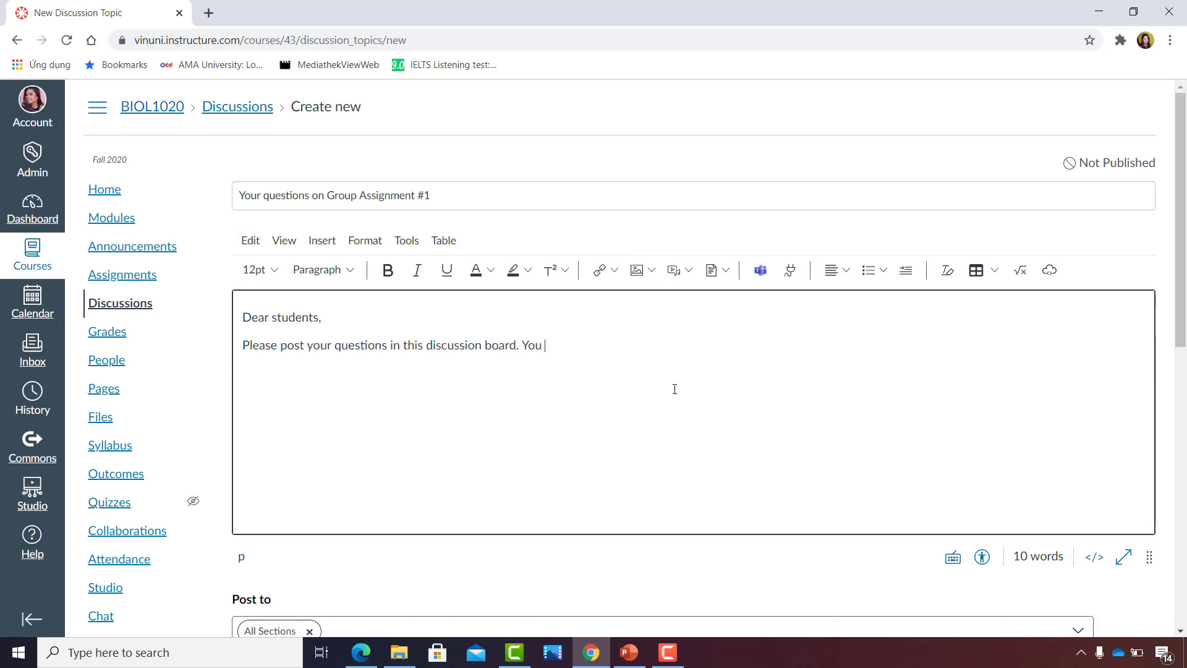
type("can post multiple questions you ")
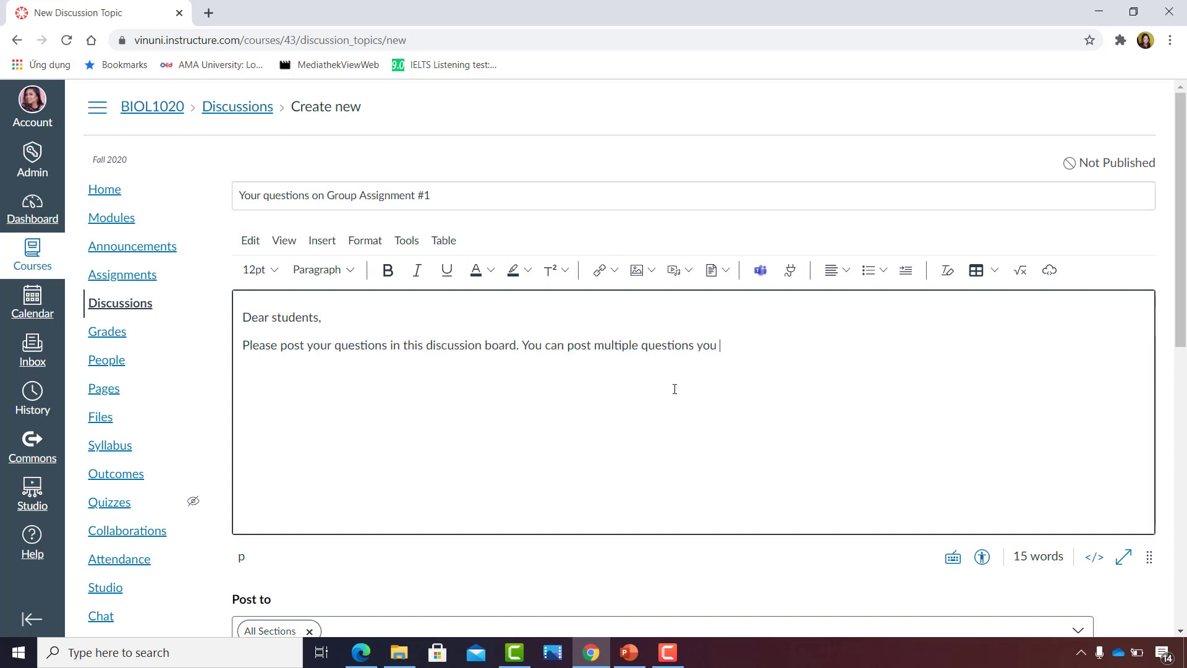
type("may have in your group")
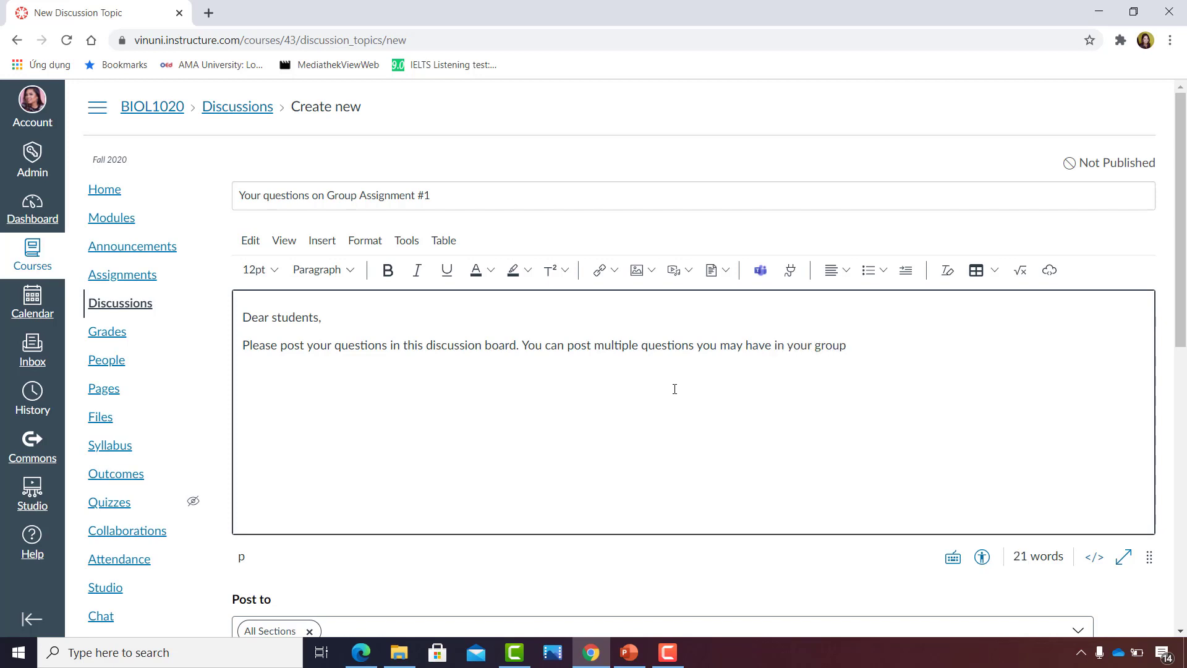
type(". Make sure you reply ")
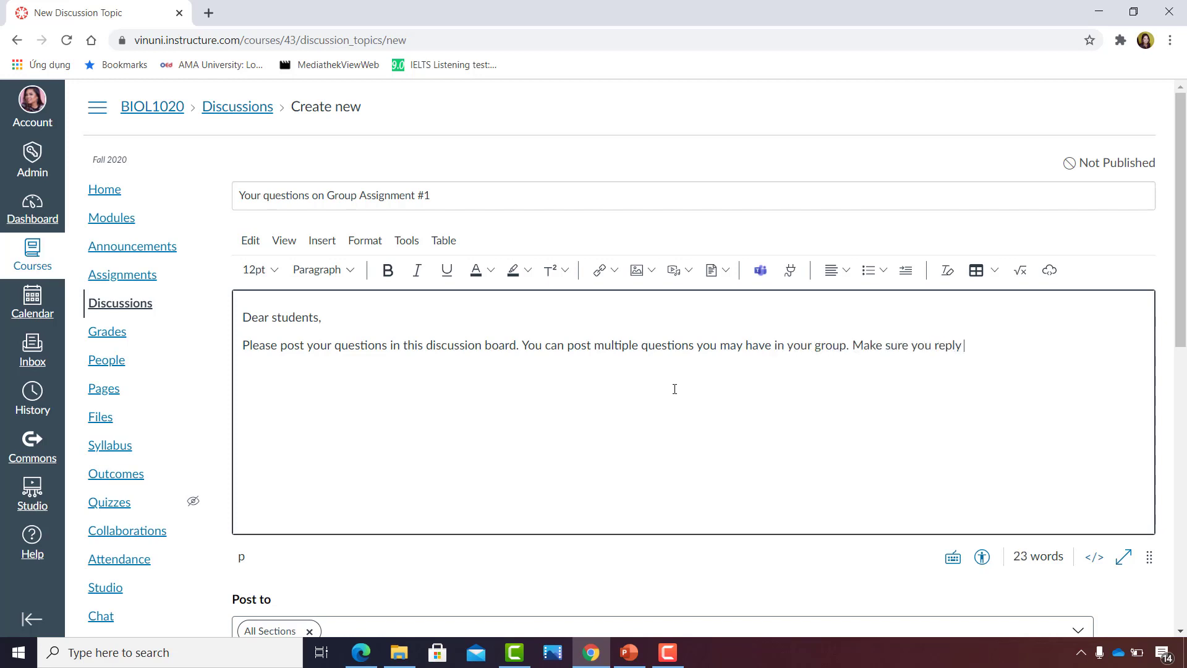
type("to at least 2 question")
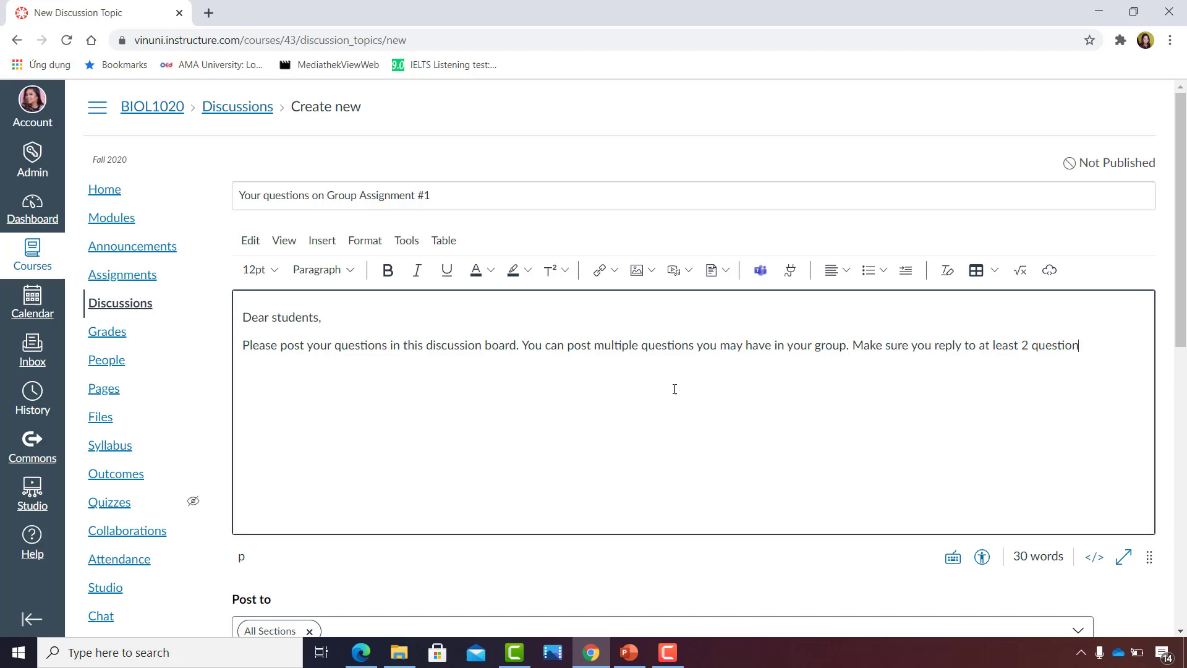
type("s from the other 2 groups.")
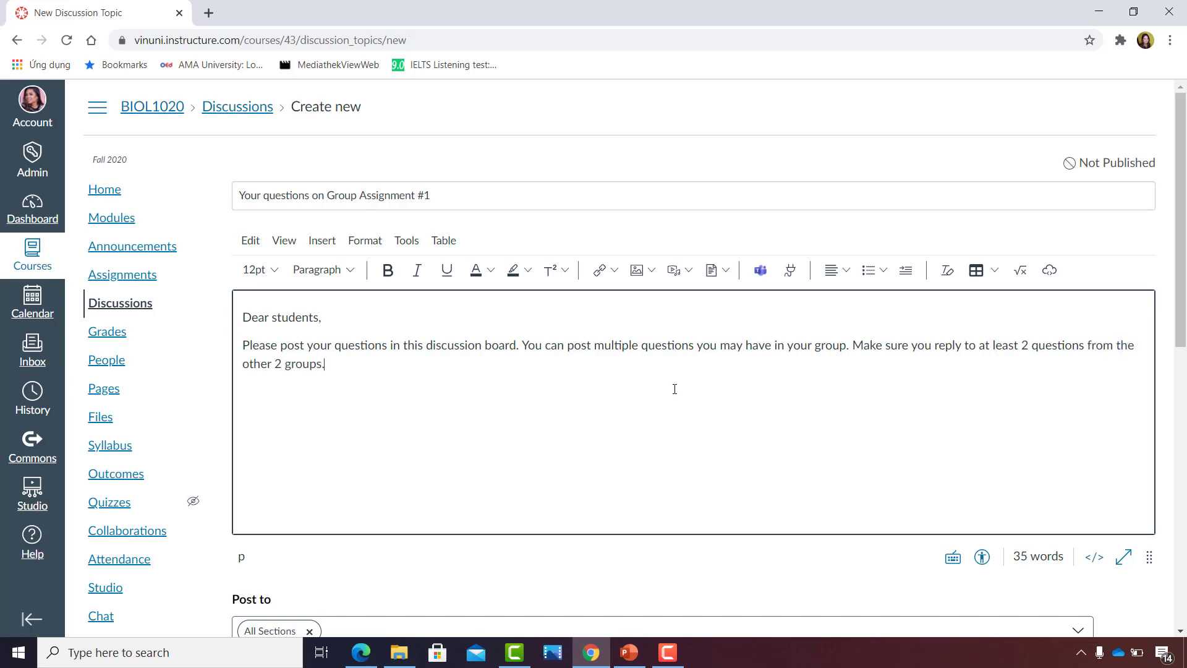
type(" Marks will be rewarded as follows")
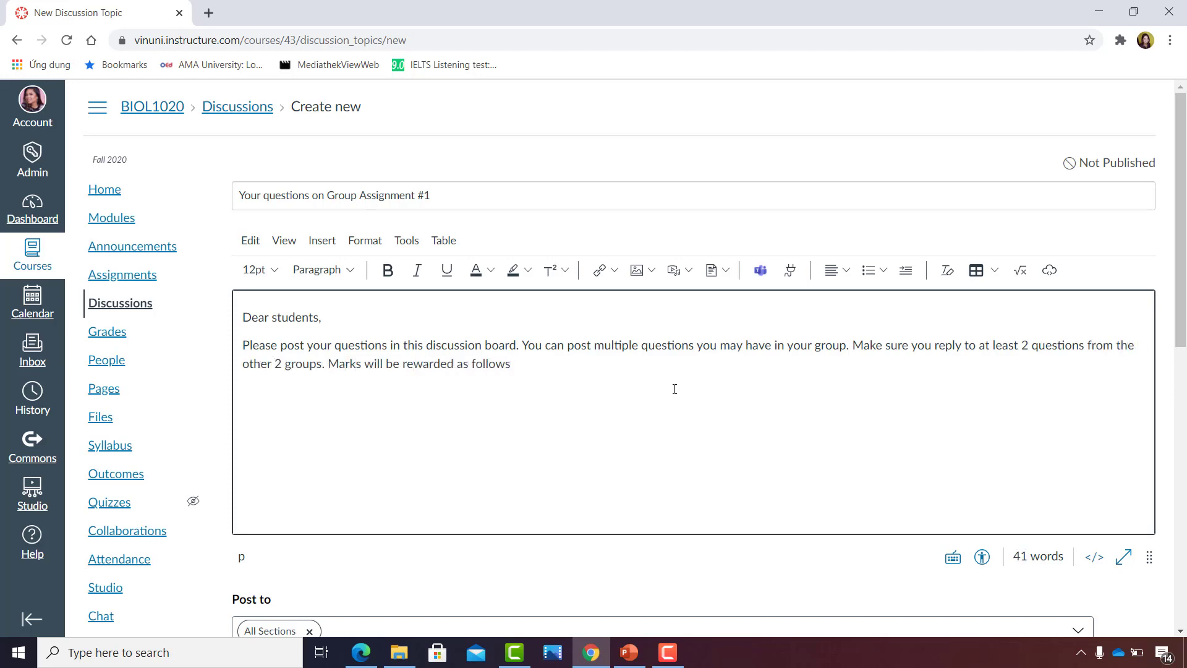
type(":")
key("Return")
type("1 question - 5 points")
key("Return")
type("1 answer - 5 points.")
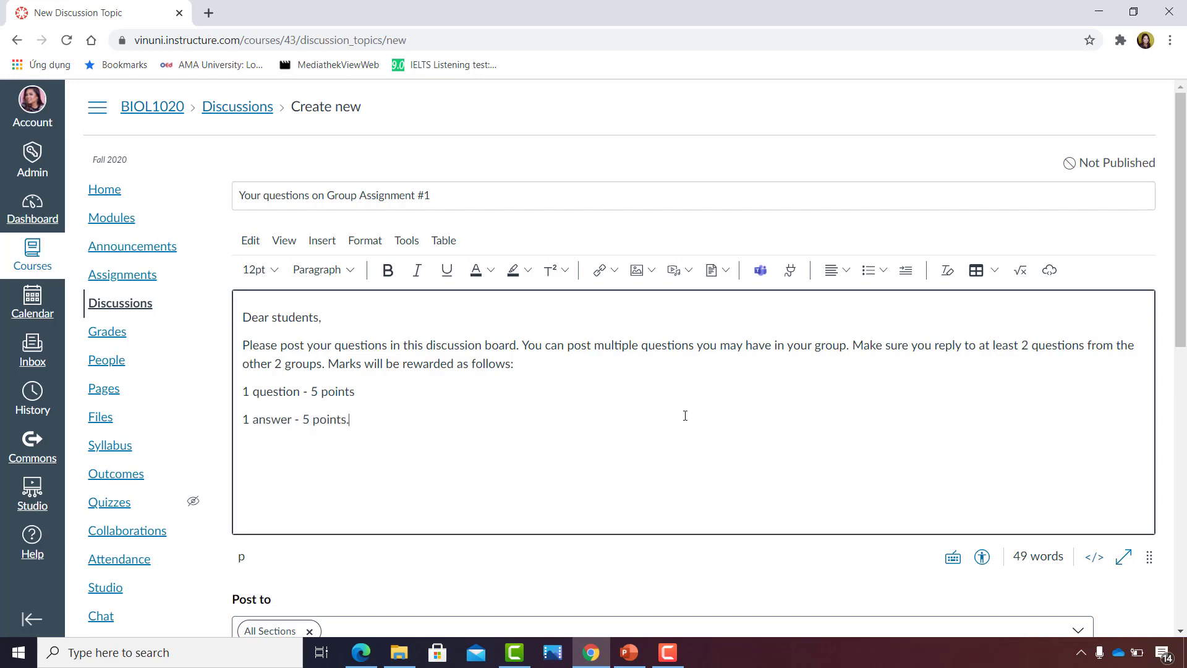
scroll(685, 415, "down", 5)
Step: Post the discussion to Section 1 only, leaving it without an attachment
left_click(457, 328)
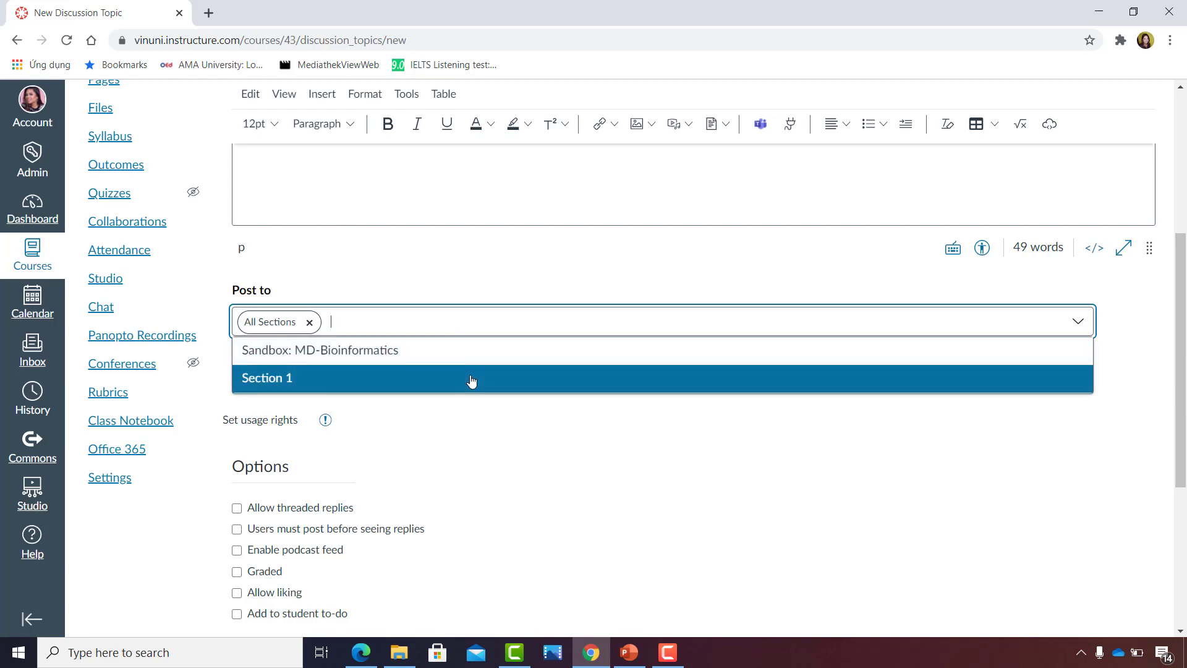
left_click(471, 378)
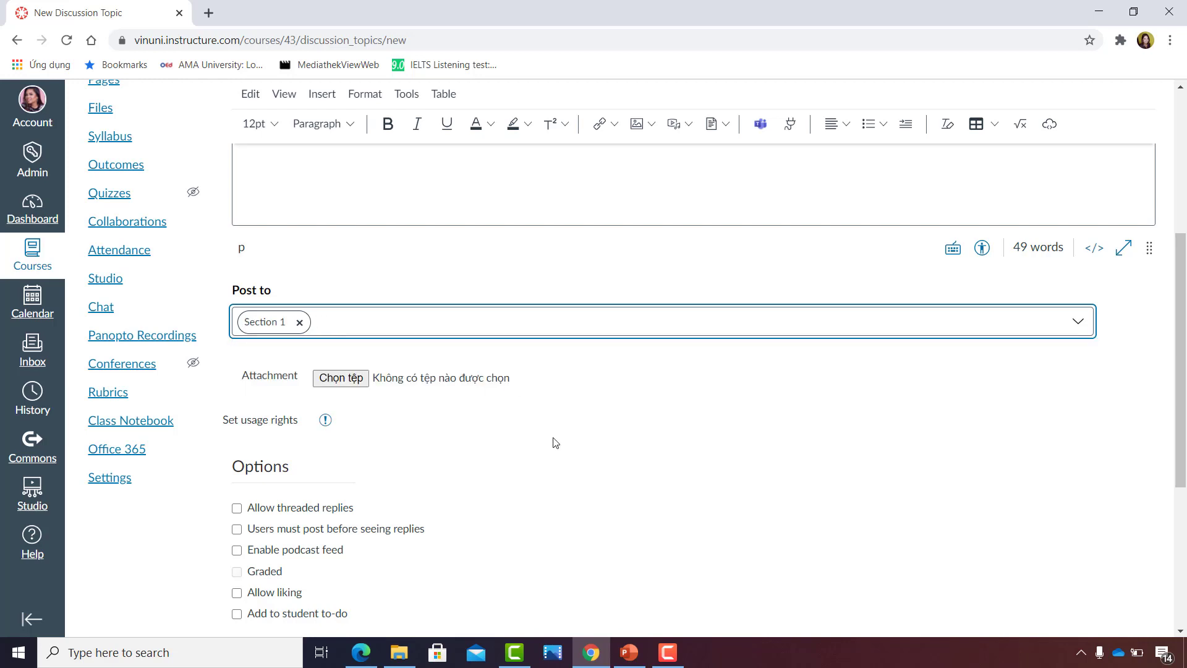
scroll(555, 445, "down", 1)
scroll(555, 444, "down", 1)
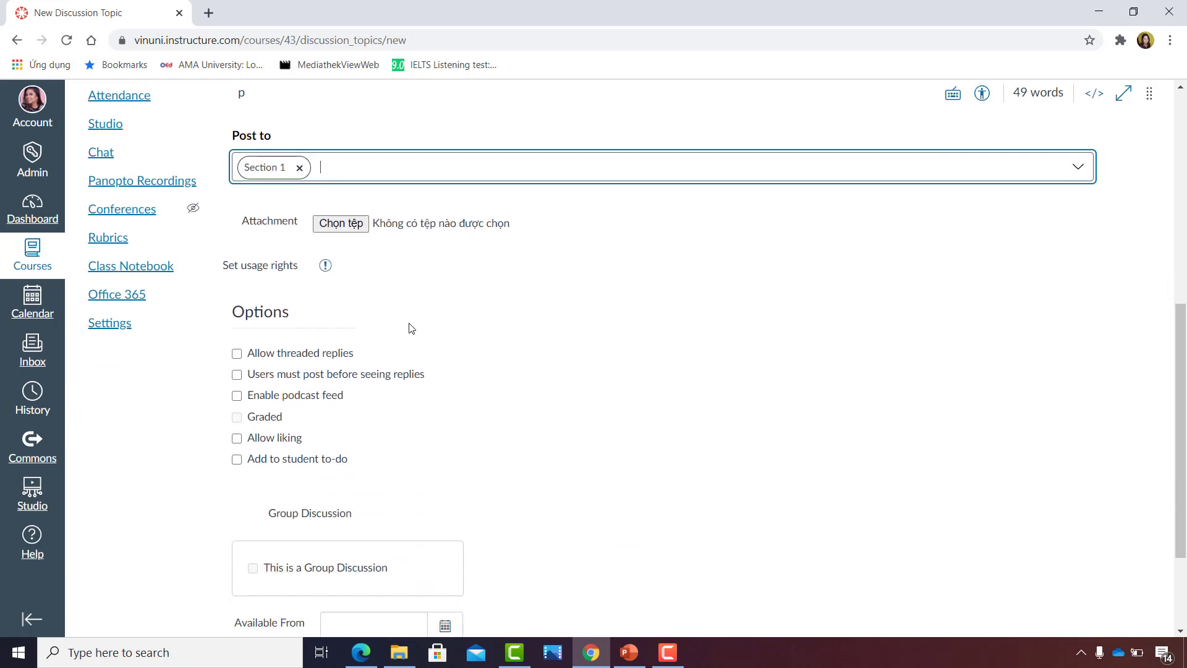
left_click(348, 224)
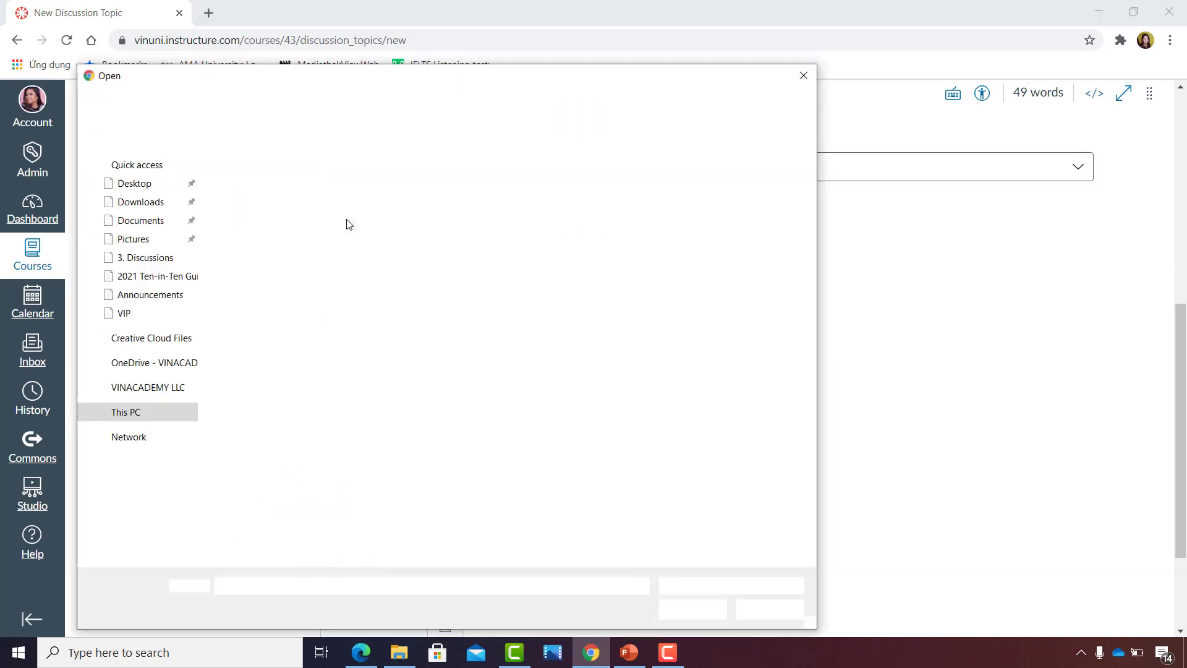
left_click(139, 189)
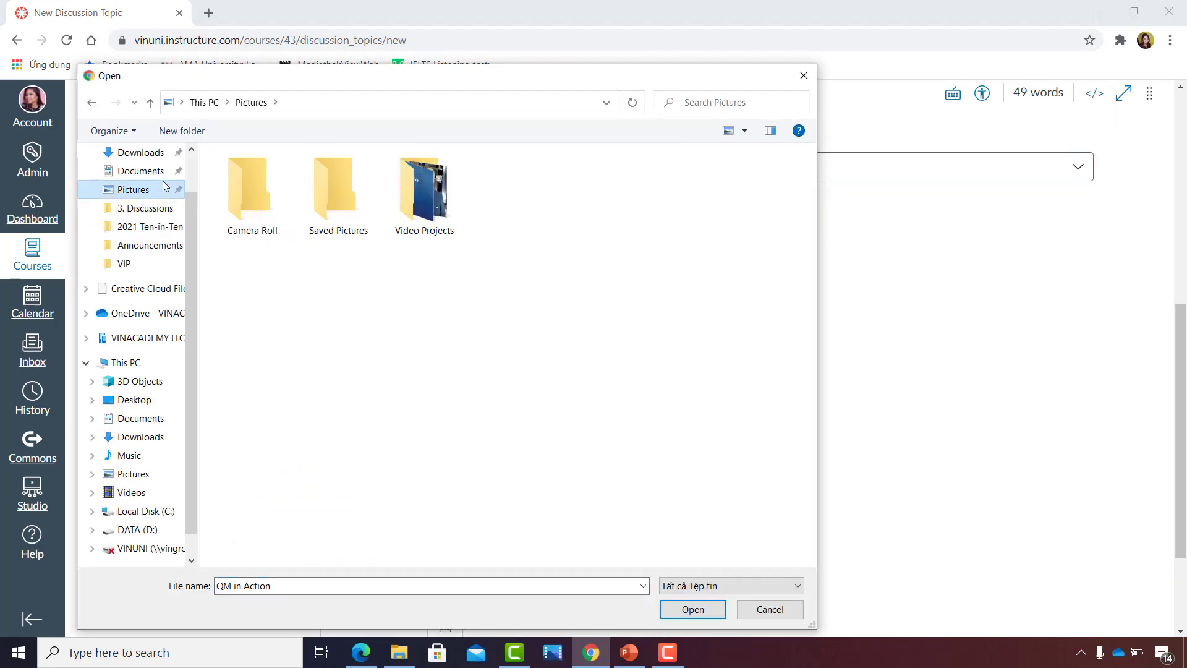
left_click(769, 609)
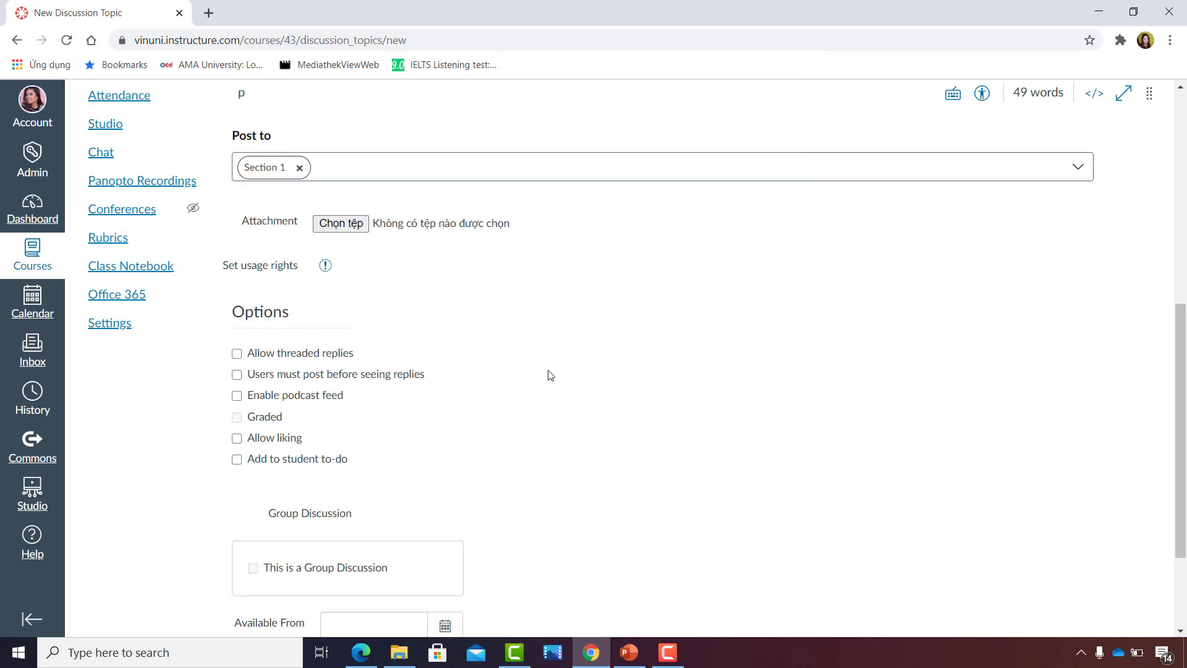
Step: Enable threaded replies, users must post first, liking by everyone, and add to student to-do
left_click(240, 358)
left_click(241, 381)
left_click(238, 441)
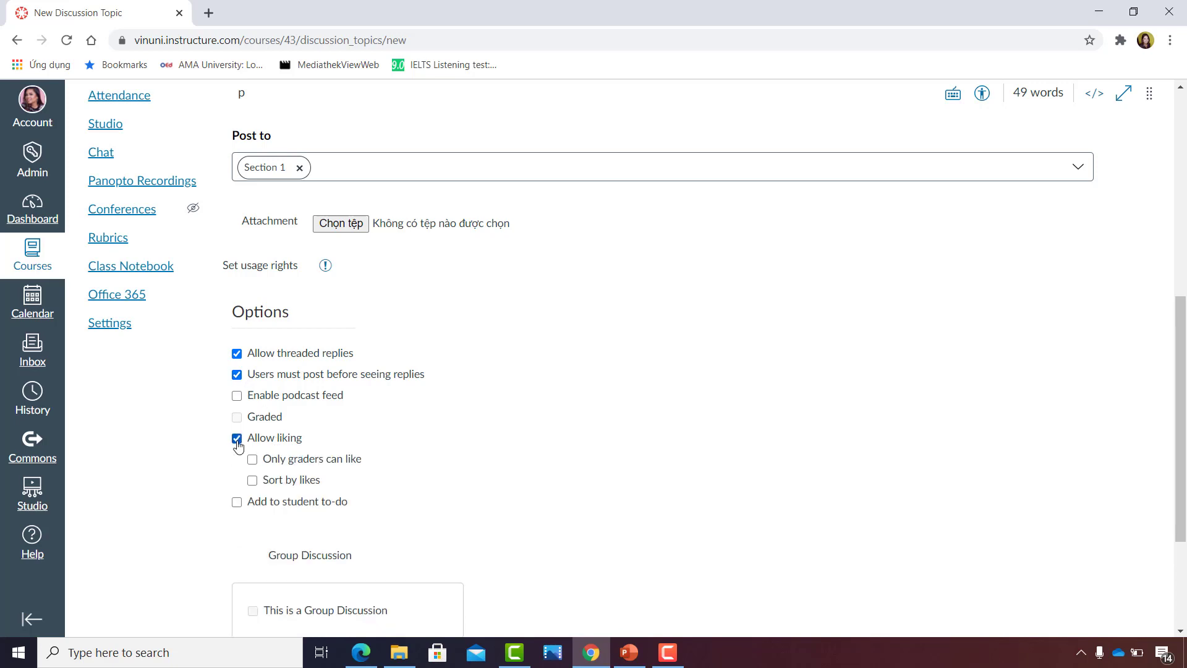
left_click(257, 466)
left_click(256, 466)
left_click(237, 503)
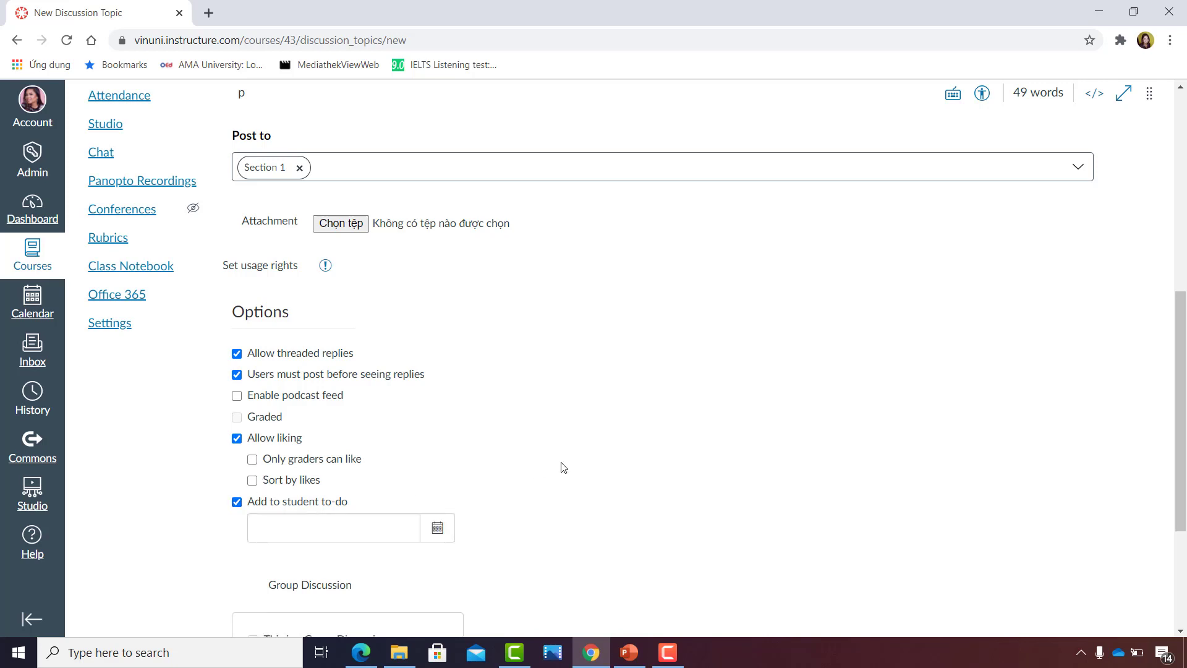
Step: Set the student to-do date to April 12, 2021
left_click(453, 539)
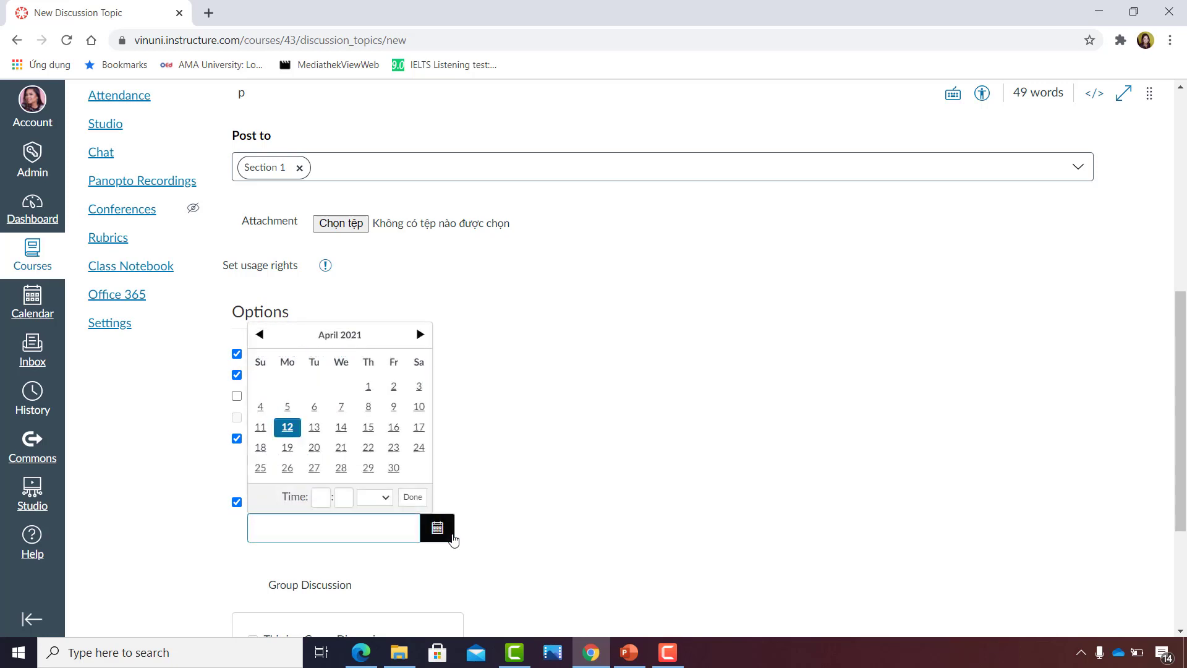
left_click(290, 426)
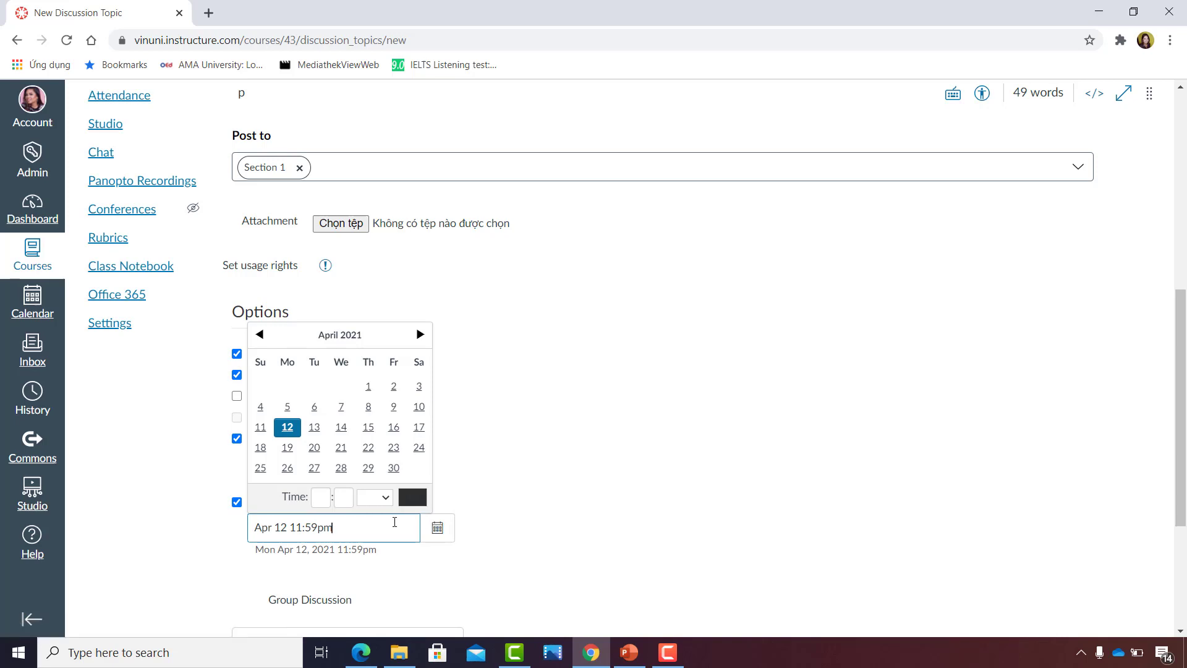
left_click(411, 497)
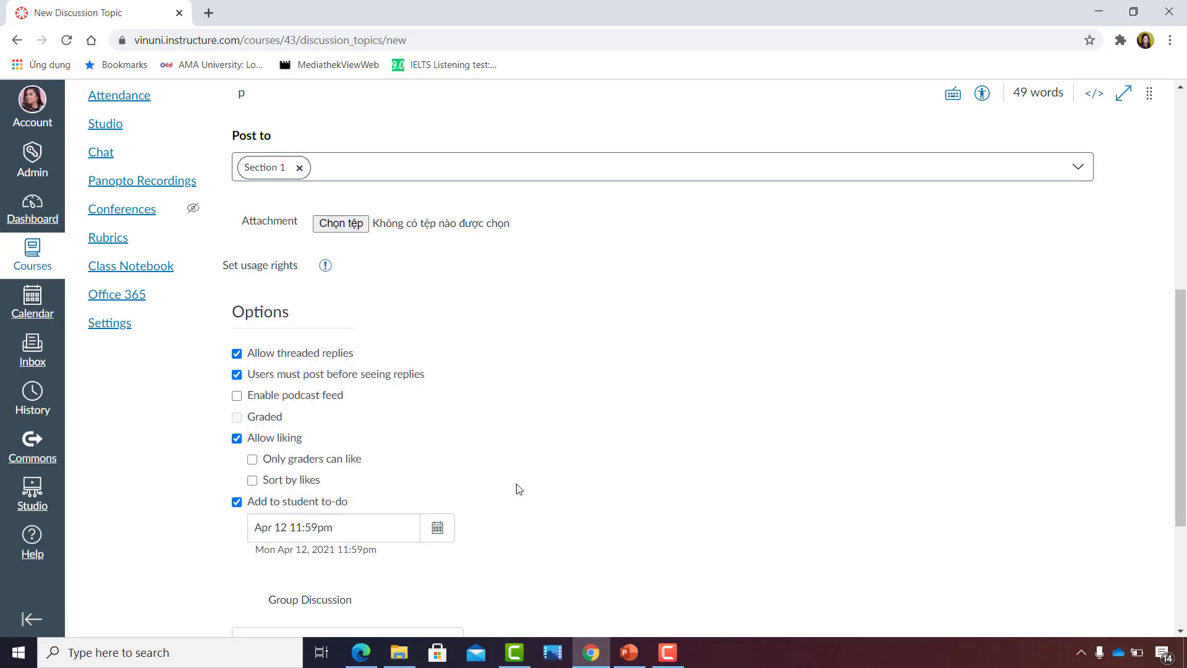
Step: Make the discussion available from April 12 until April 16 and save it
scroll(518, 489, "down", 4)
left_click(445, 480)
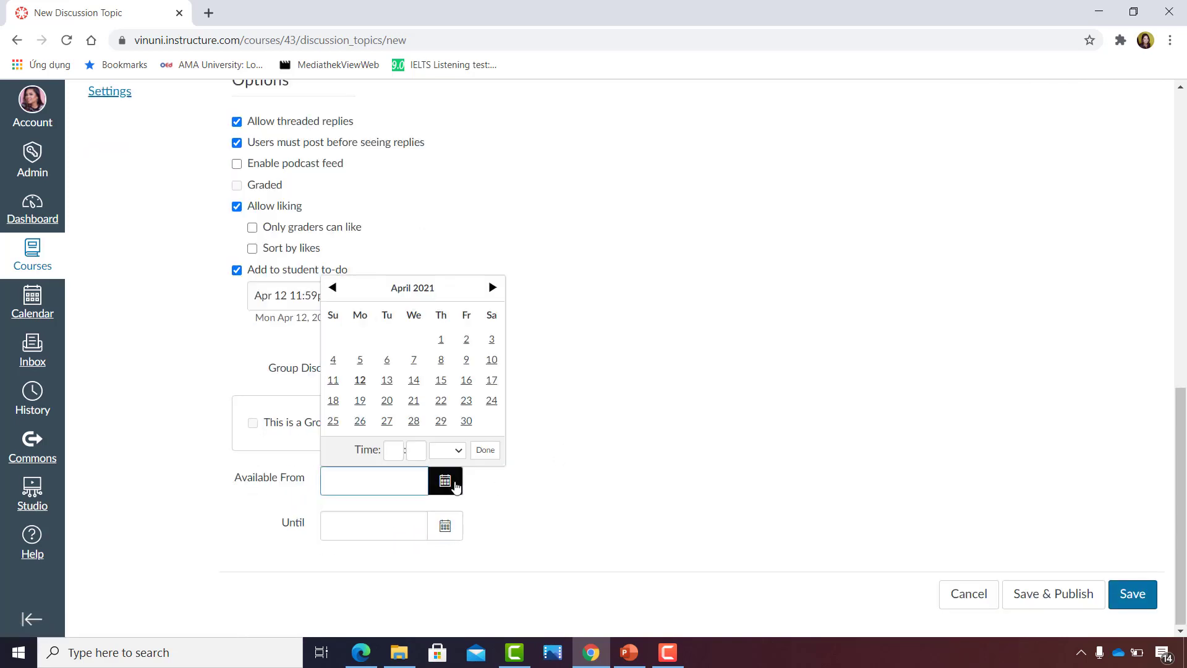
left_click(360, 381)
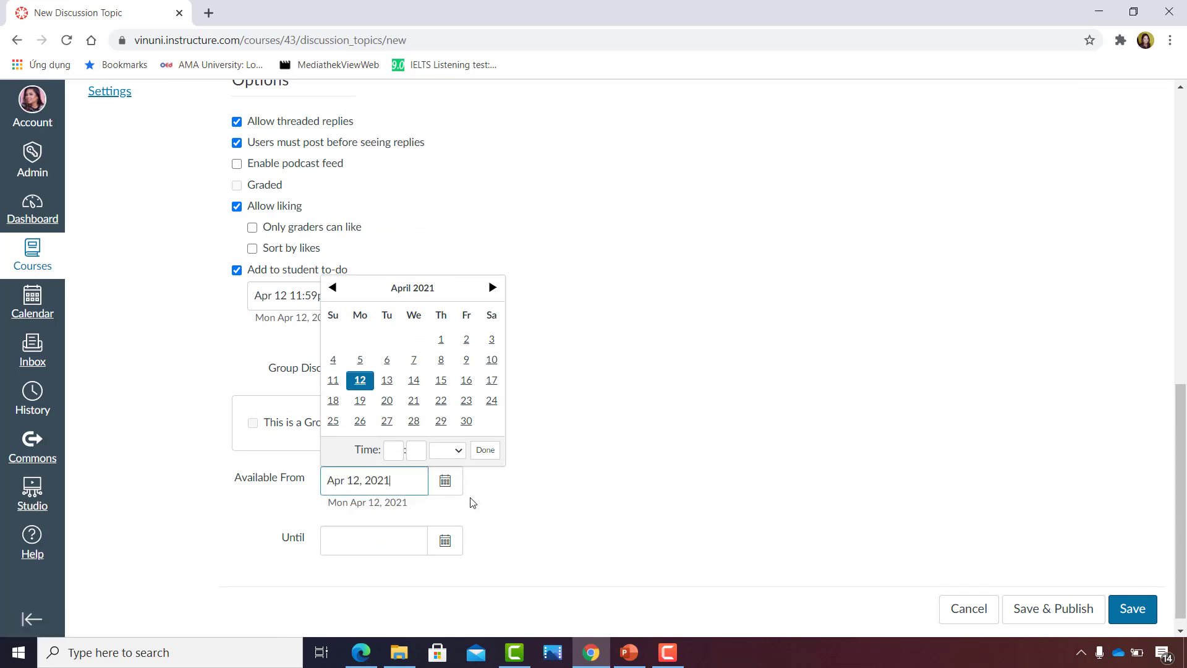
left_click(445, 540)
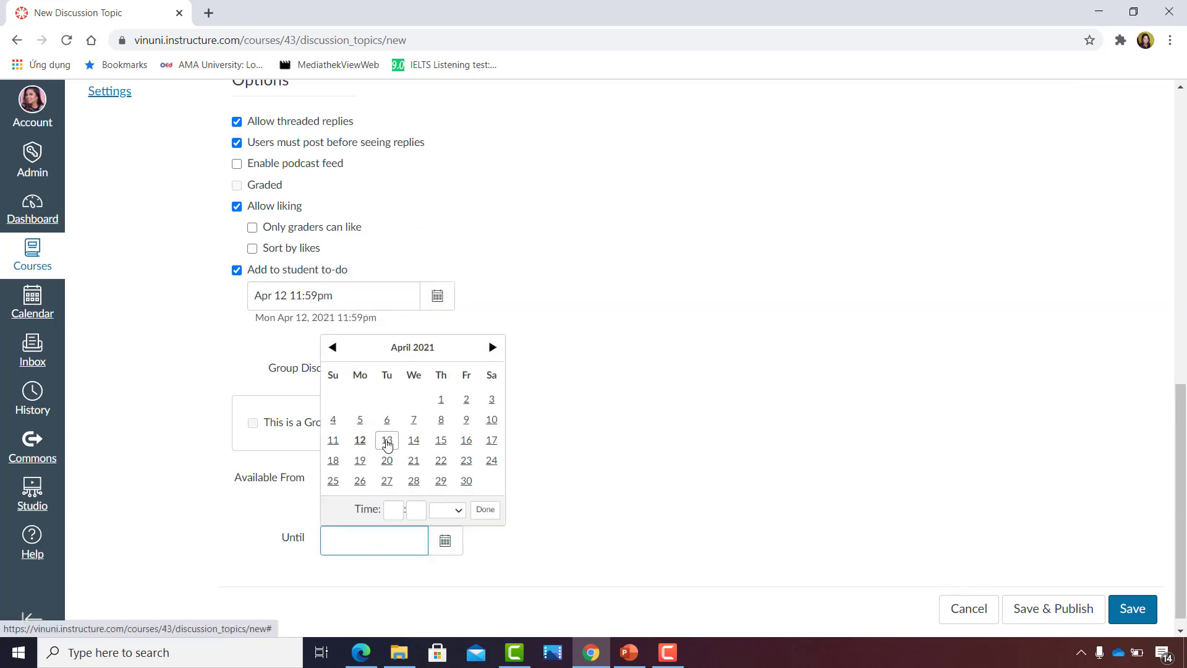
left_click(466, 439)
left_click(485, 509)
left_click(1137, 606)
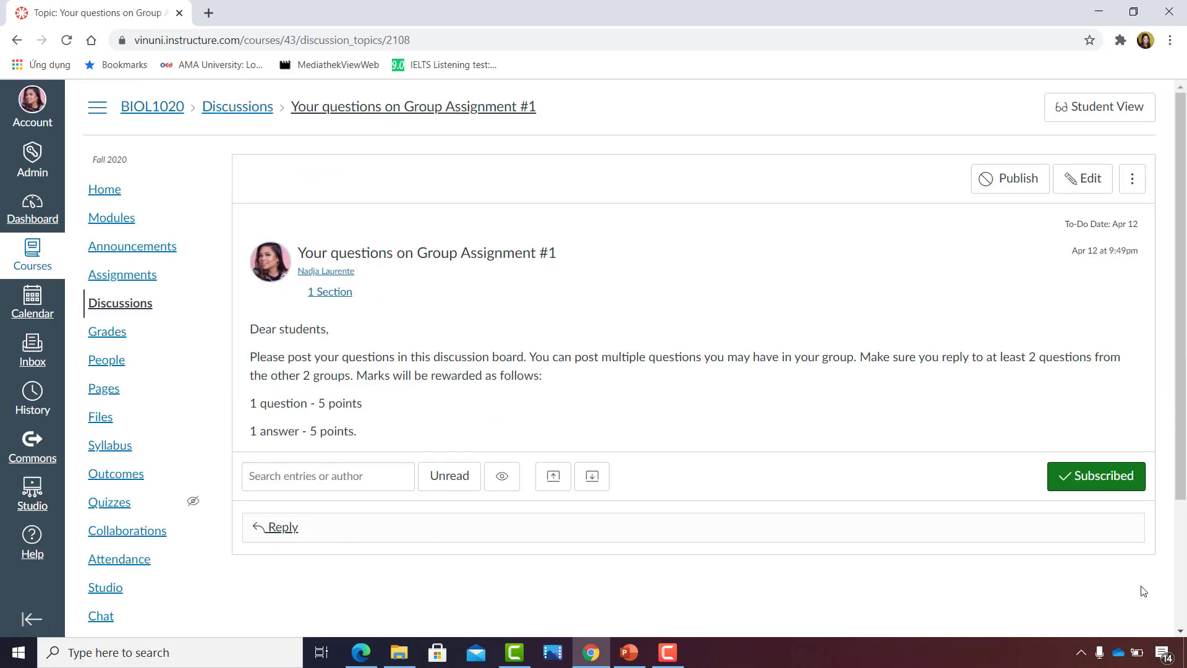
Step: Pin 'Your questions on Group Assignment #1' in the Discussions list, then unpin it
left_click(235, 108)
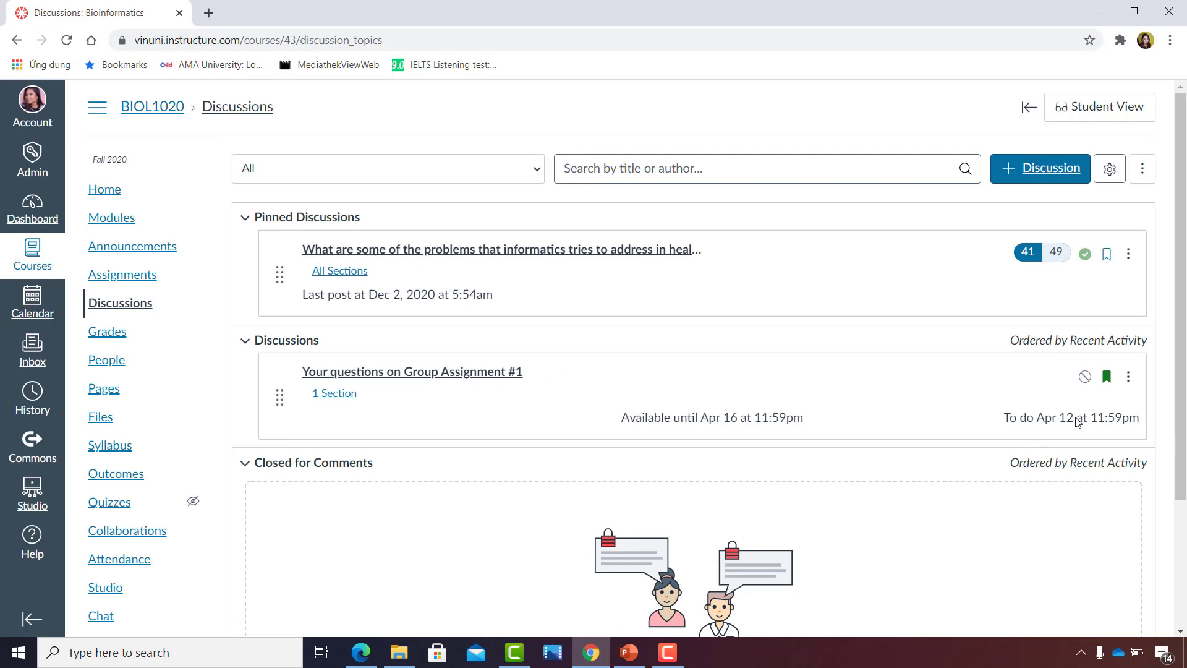
left_click(1130, 380)
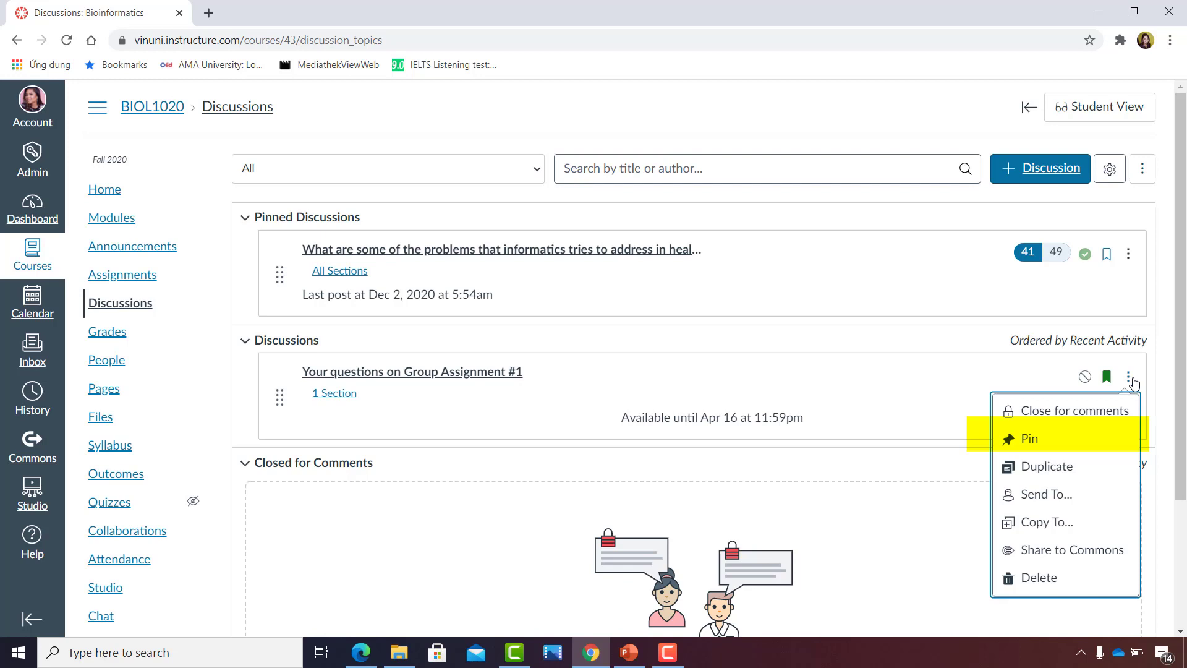
left_click(1084, 445)
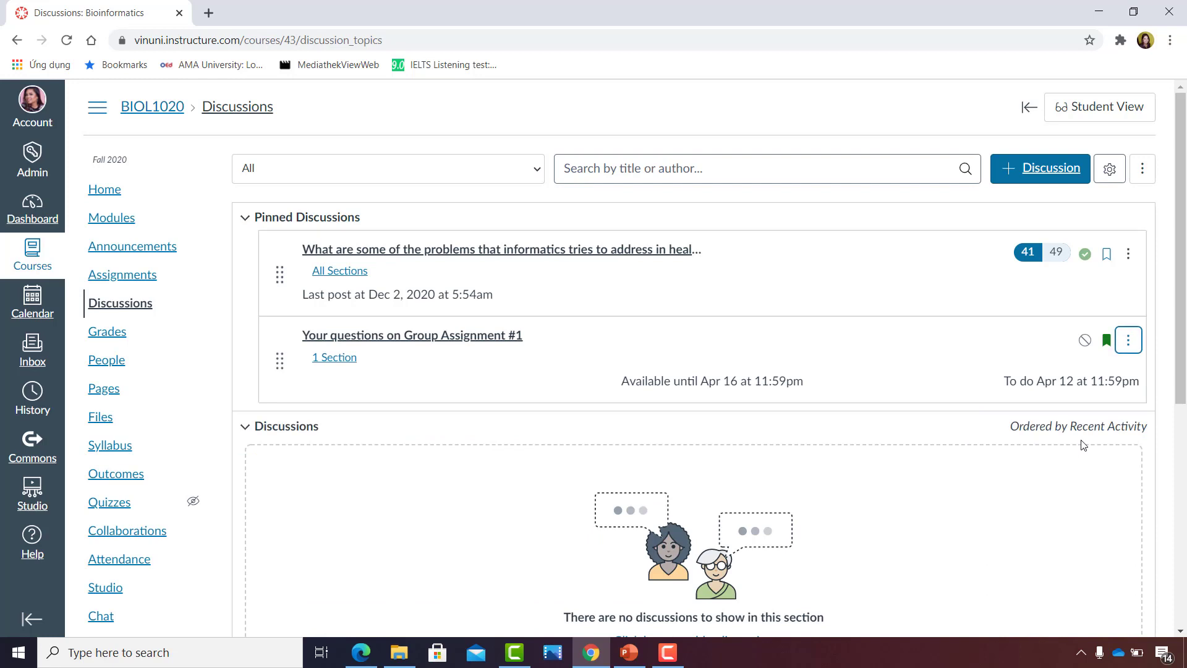
left_click(1132, 347)
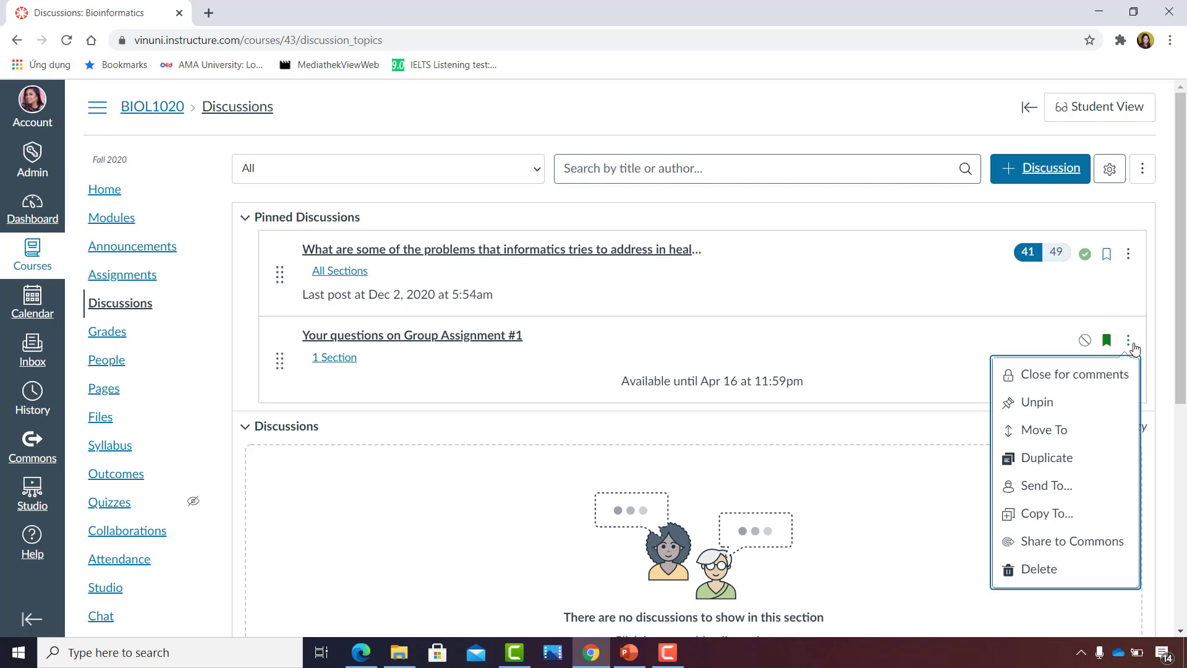
left_click(1059, 411)
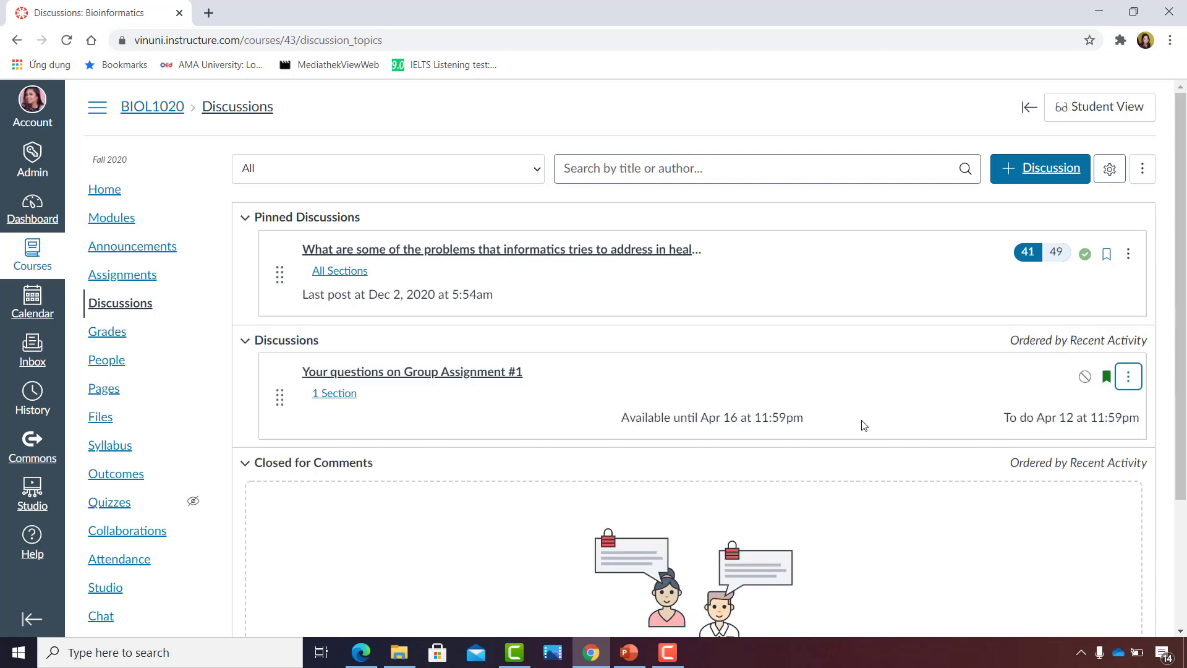
Step: Start another new discussion and mark it as Graded
mouse_move(958, 126)
left_mouse_down()
mouse_move(1072, 221)
mouse_move(1112, 127)
mouse_move(959, 126)
left_mouse_up()
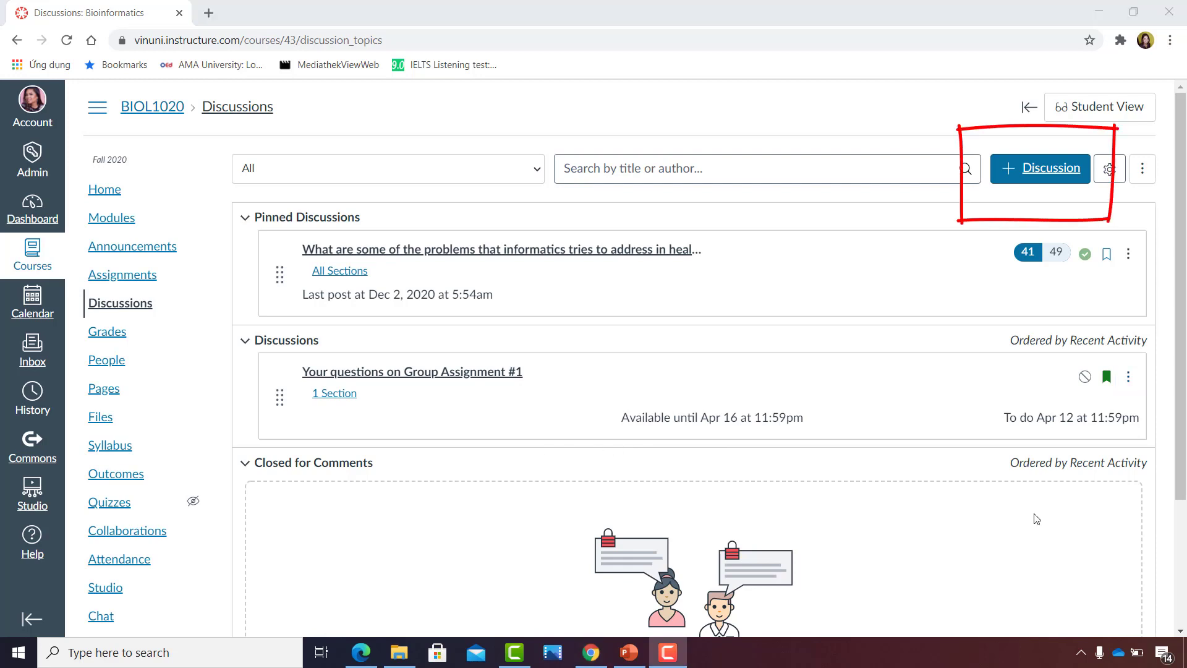
left_click(1049, 178)
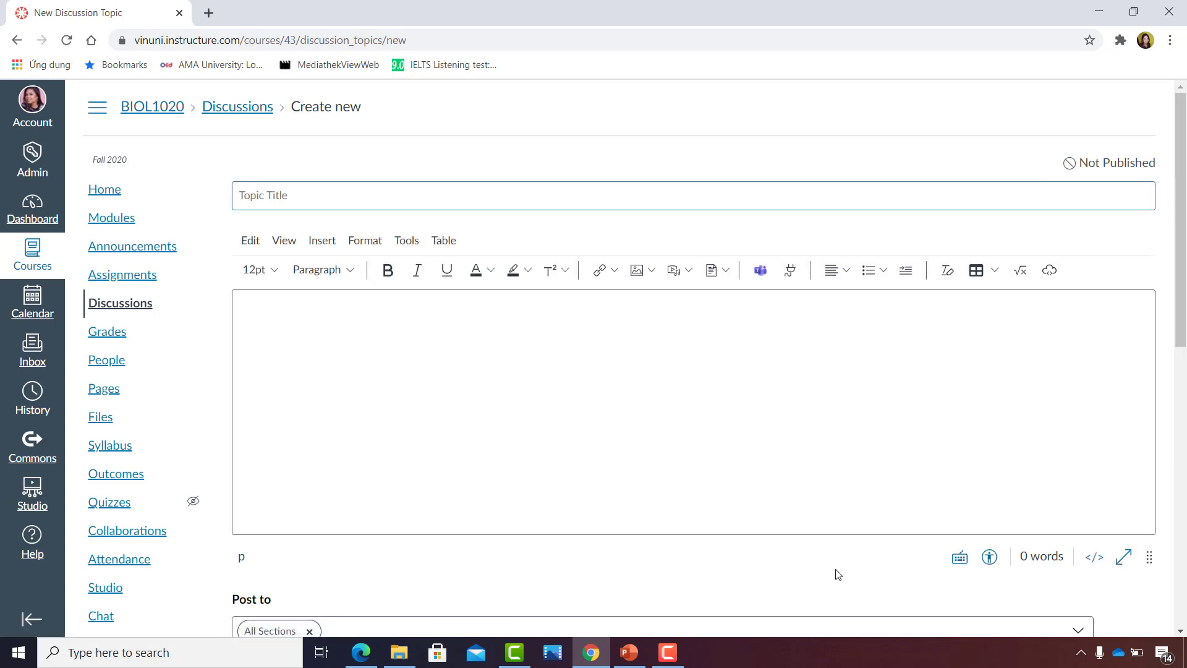
scroll(838, 573, "down", 6)
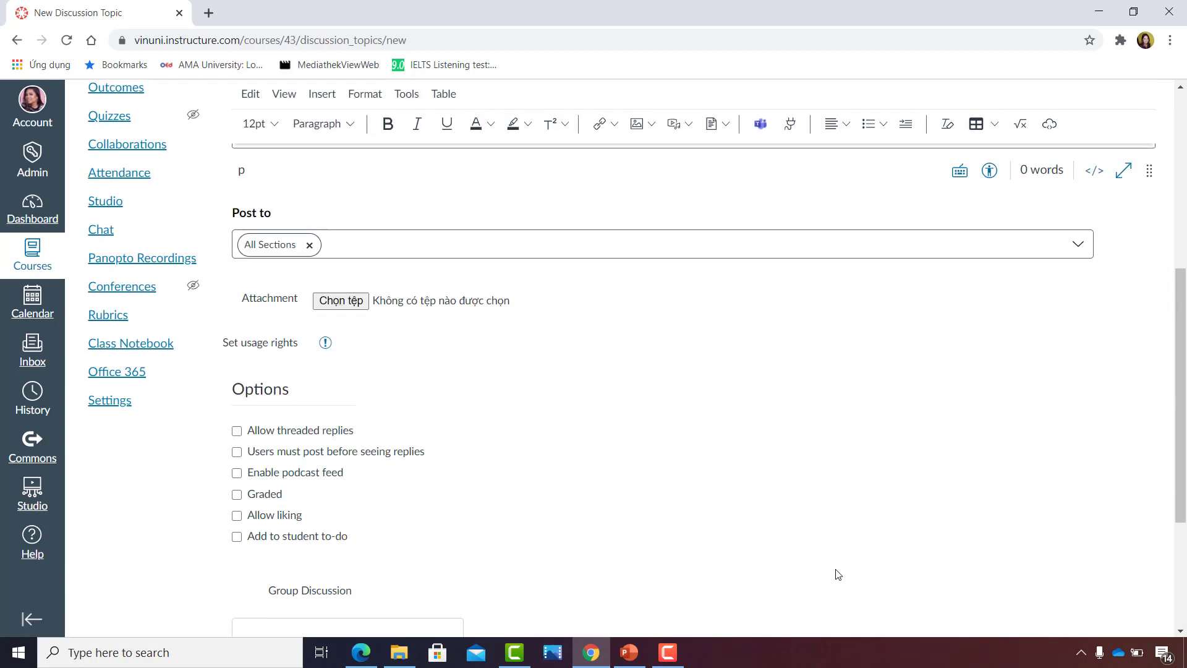
scroll(838, 574, "down", 4)
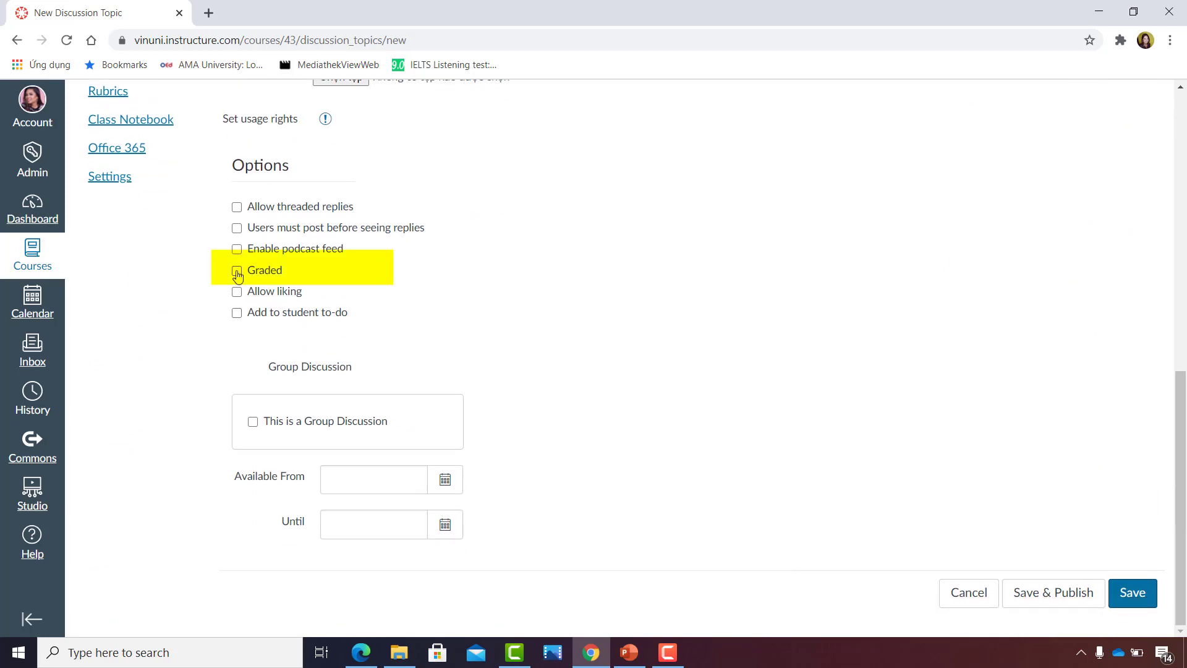
left_click(236, 271)
scroll(238, 276, "down", 1)
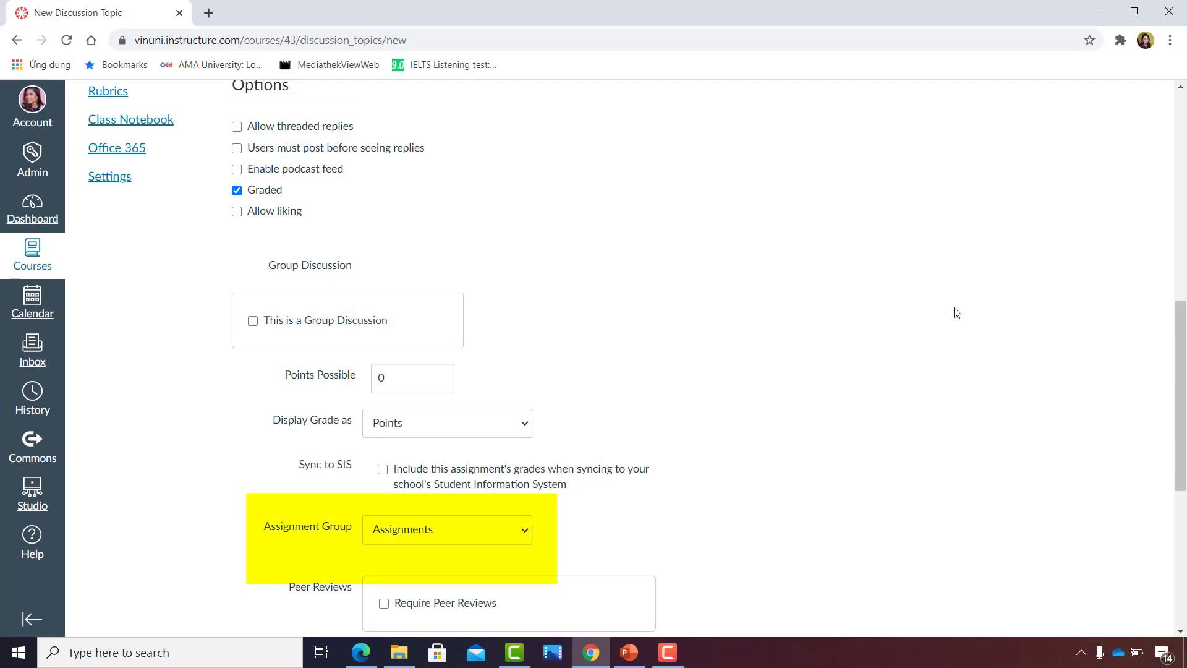
Step: Create a new assignment group named 'Graded Discussion' for this discussion
left_click(528, 533)
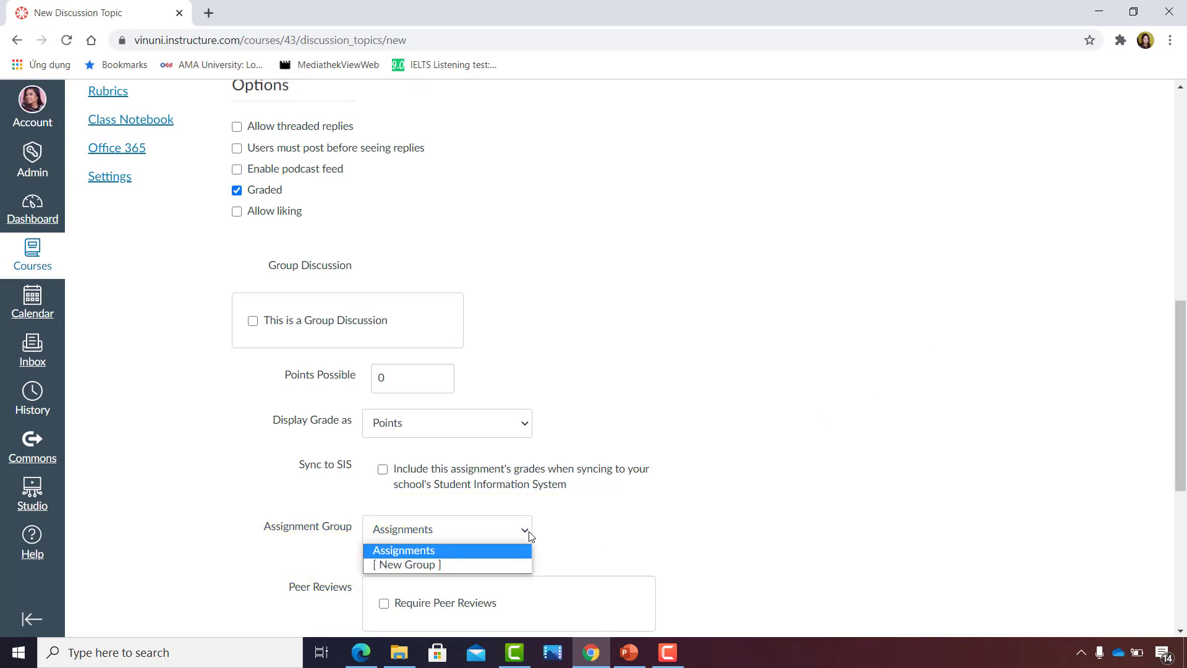
left_click(506, 565)
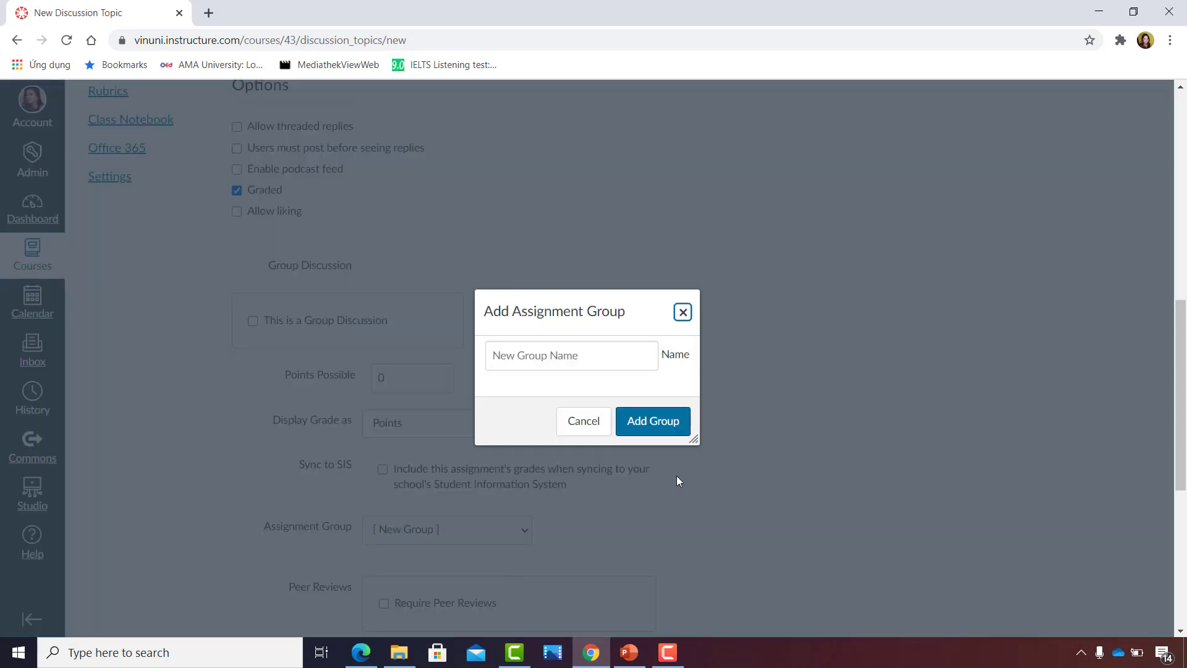
type("Gr")
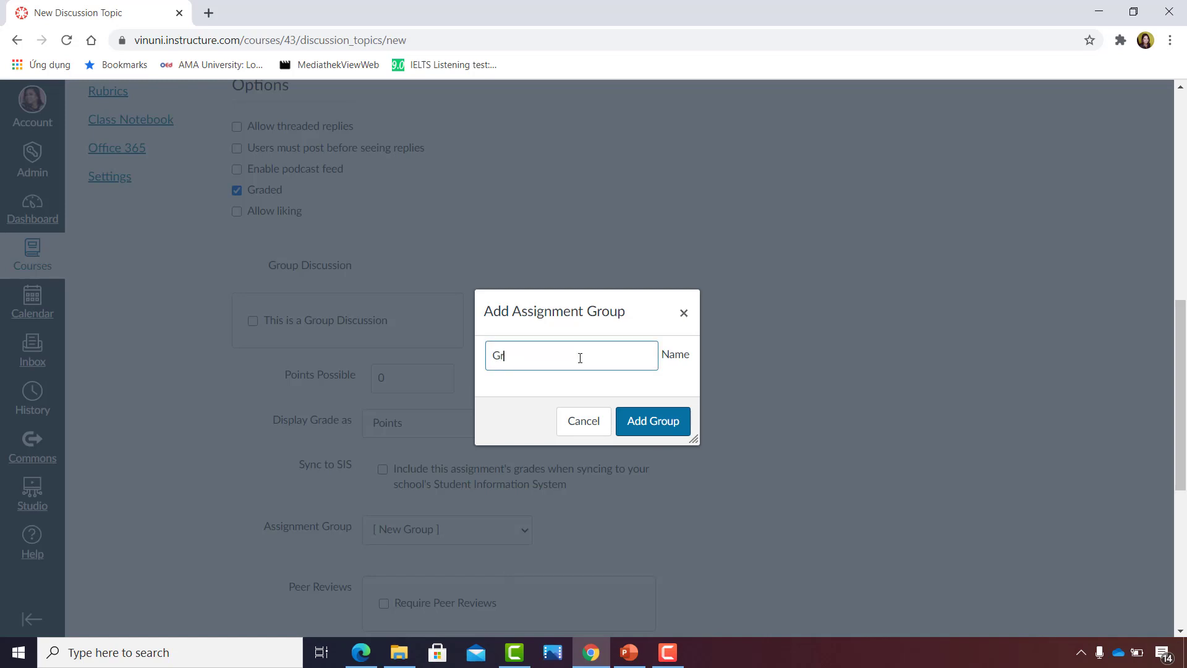
type("aded Discussions")
left_click(649, 420)
Step: Title the discussion 'Graded Discussion on Group Project #1'
scroll(814, 401, "up", 6)
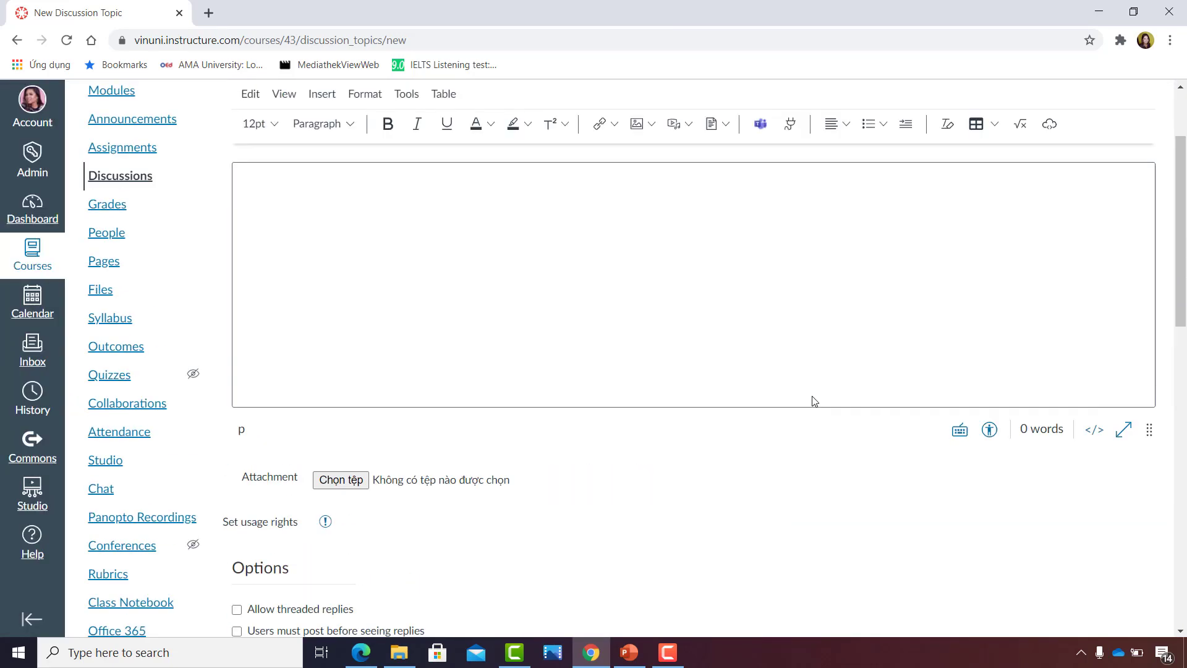
scroll(814, 401, "up", 1)
left_click(747, 129)
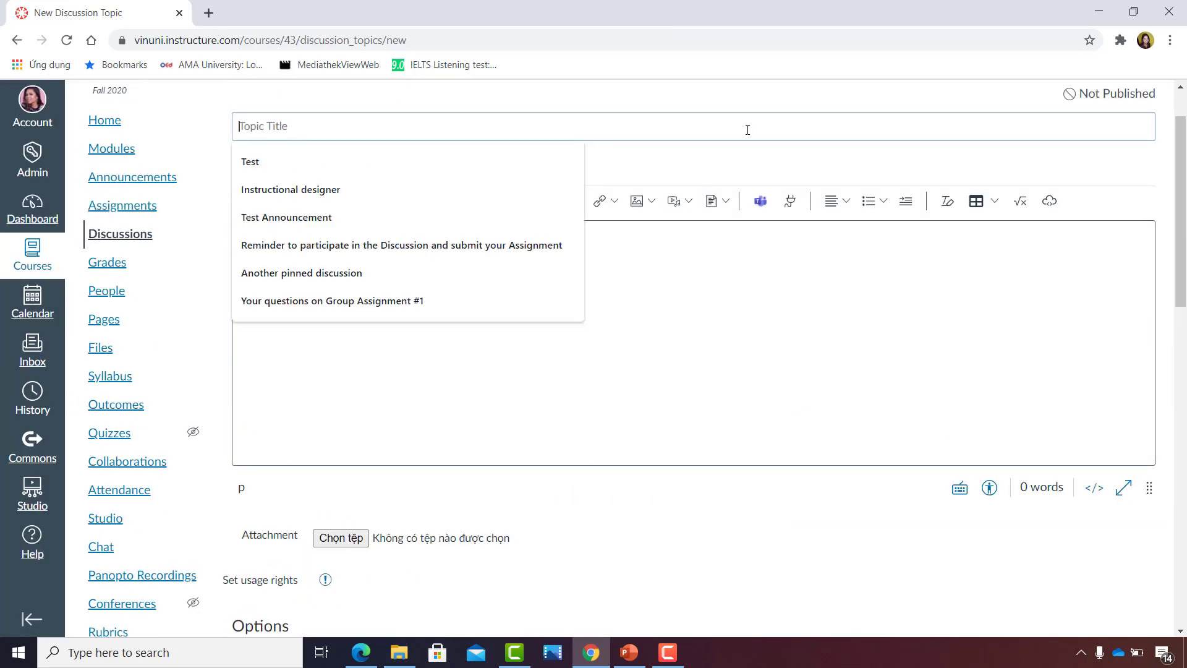
type("Graded")
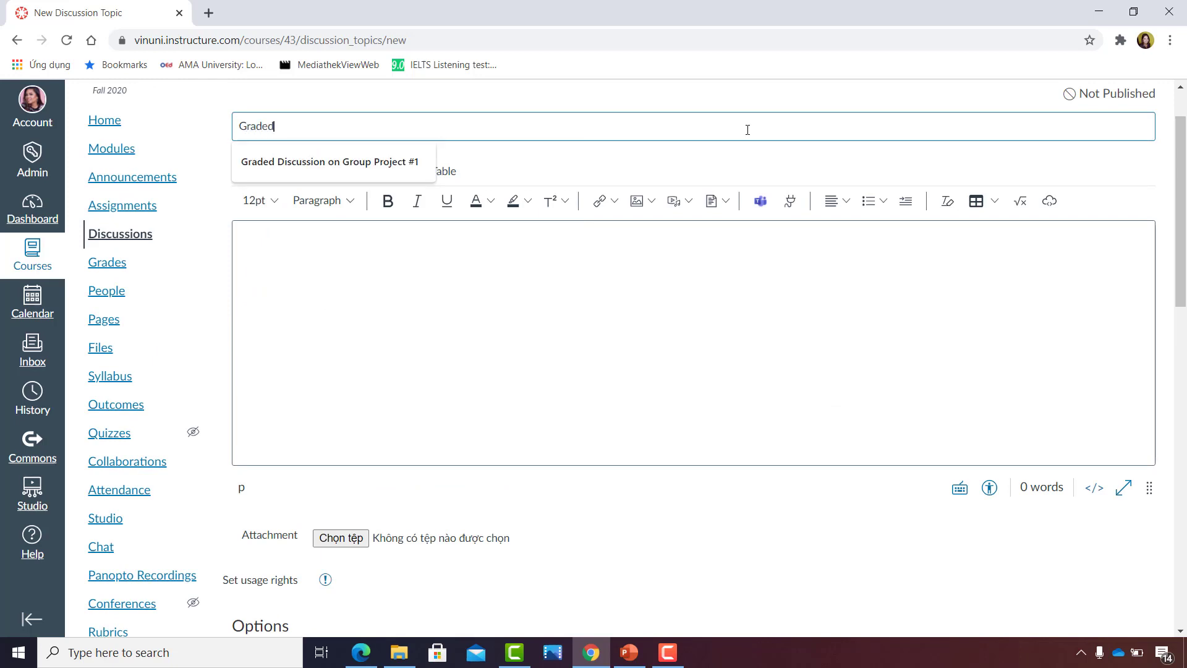
left_click(419, 164)
Step: Write a message asking students to post their group project plan by Friday, April 16th
left_click(405, 287)
type("Dear students,")
key("Return")
type("Post")
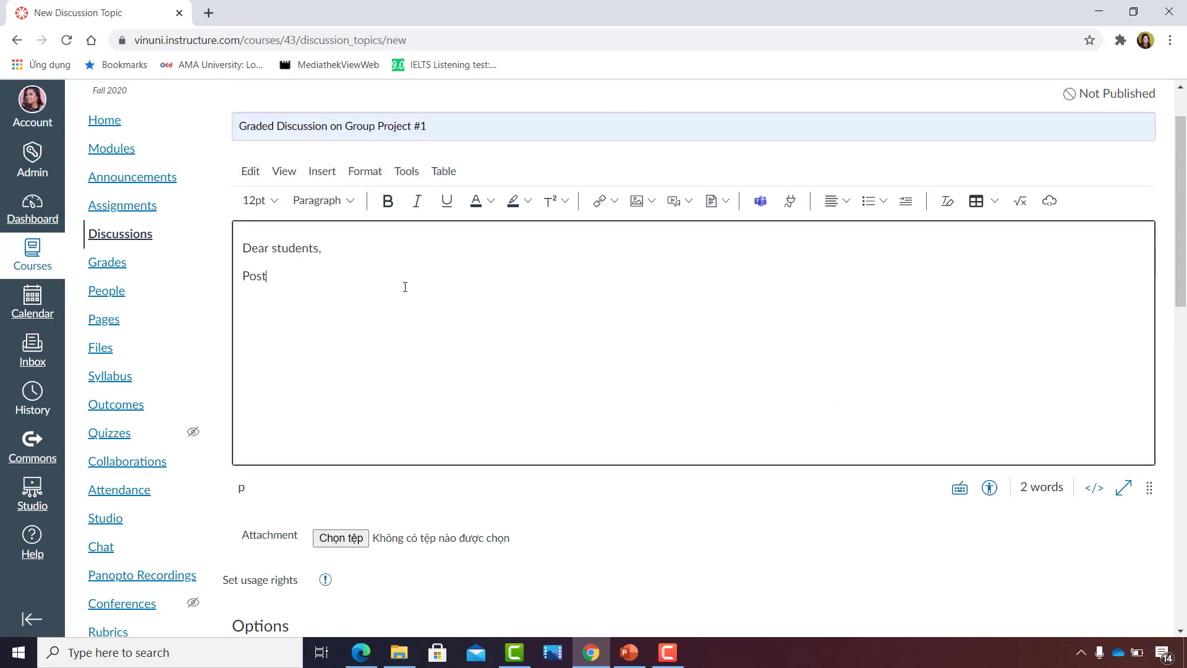
type(" your group project plan here by Friday, April 16th. ")
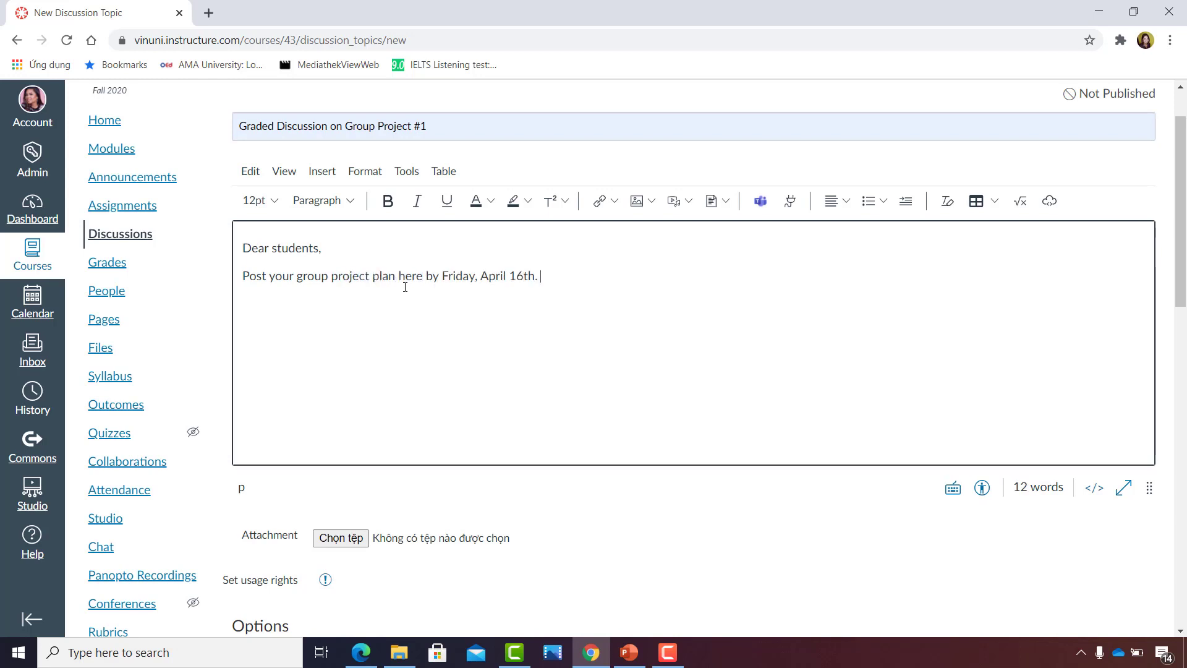
type("Attach your group contract or team charter for a")
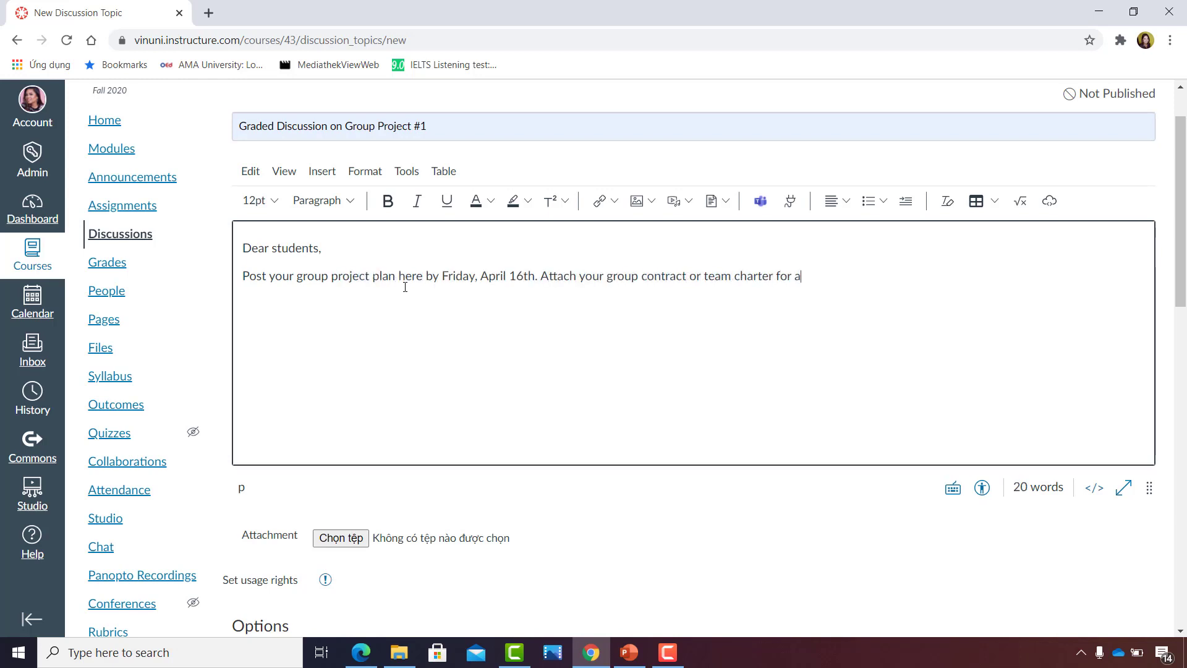
type(" full mark of 15. Reply to other groups' post in the form of ")
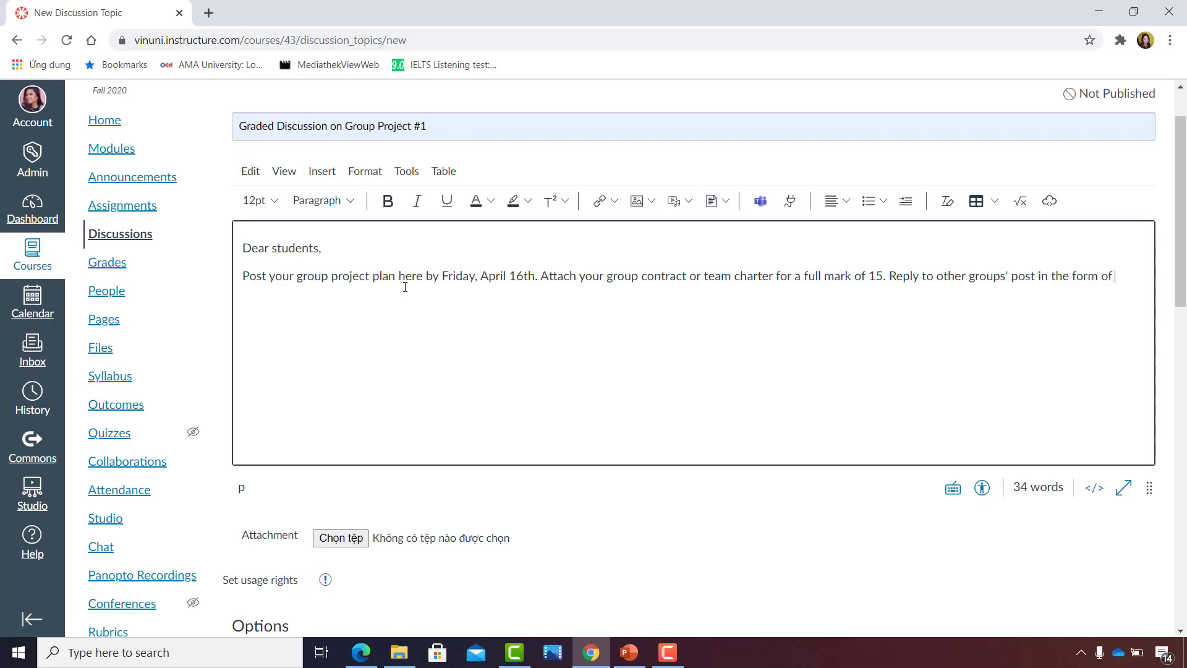
type("feedback for an addition mark of 5.")
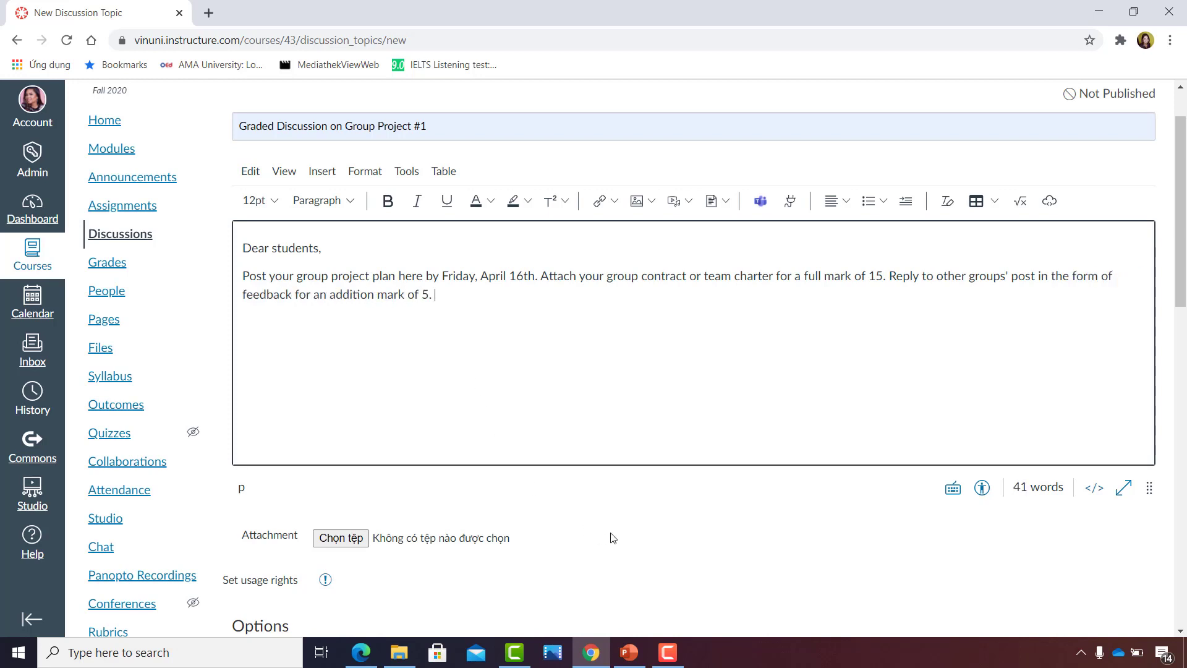
Step: Allow threaded replies and liking on the graded discussion
scroll(612, 537, "down", 5)
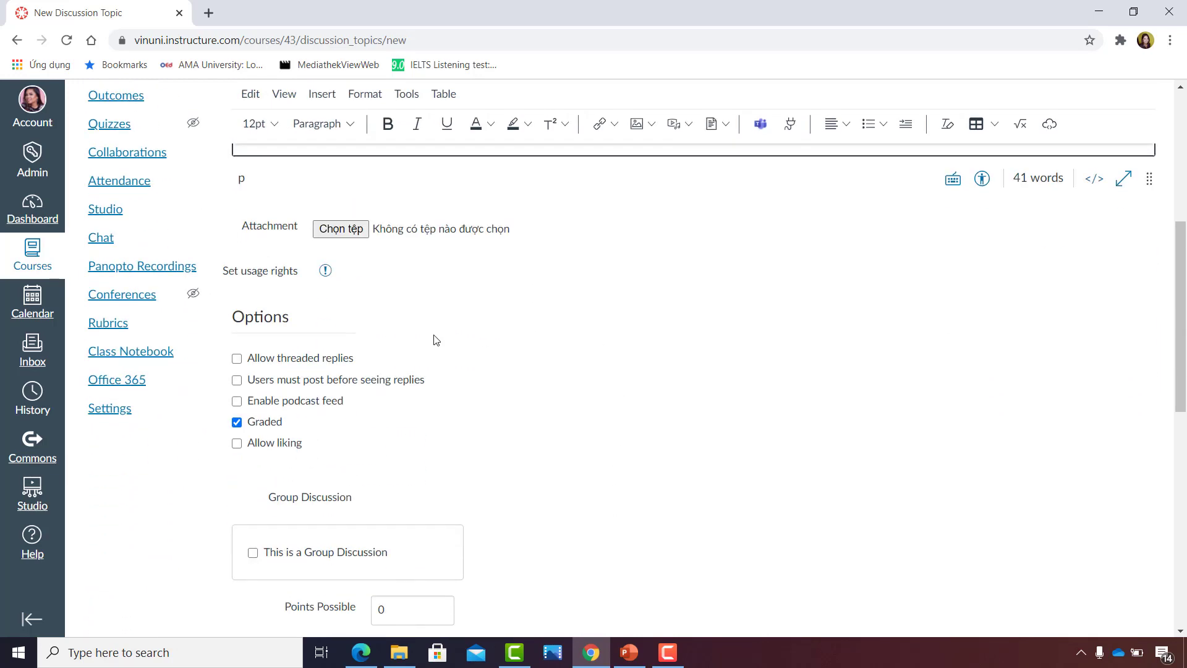
left_click(237, 358)
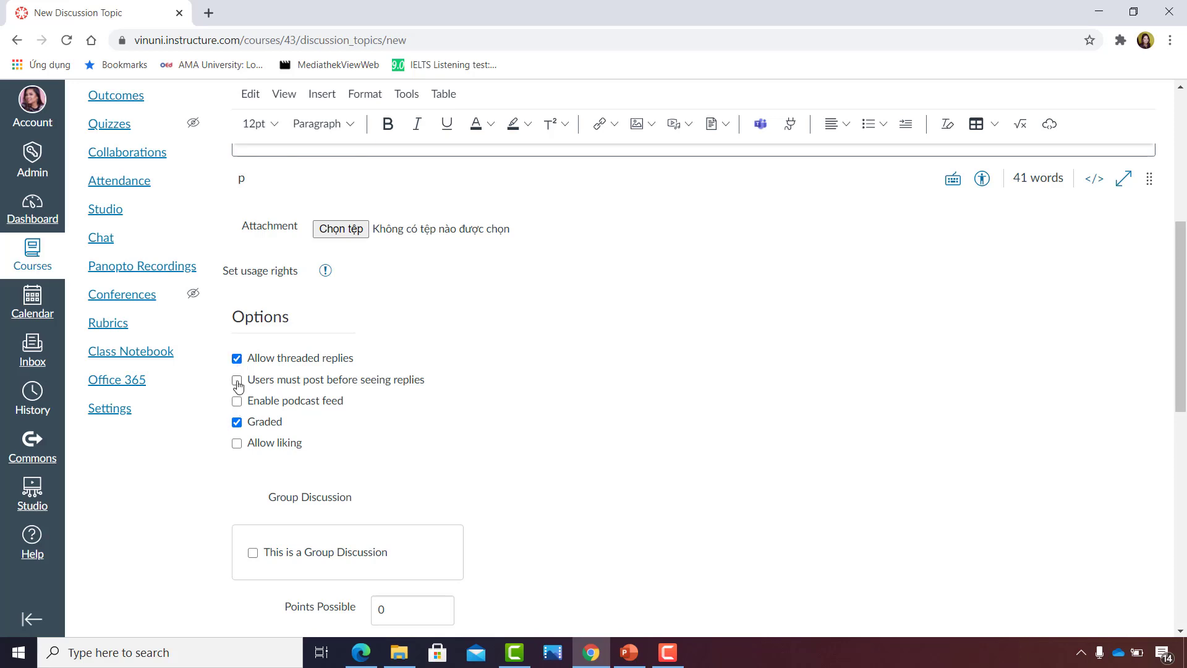
left_click(237, 443)
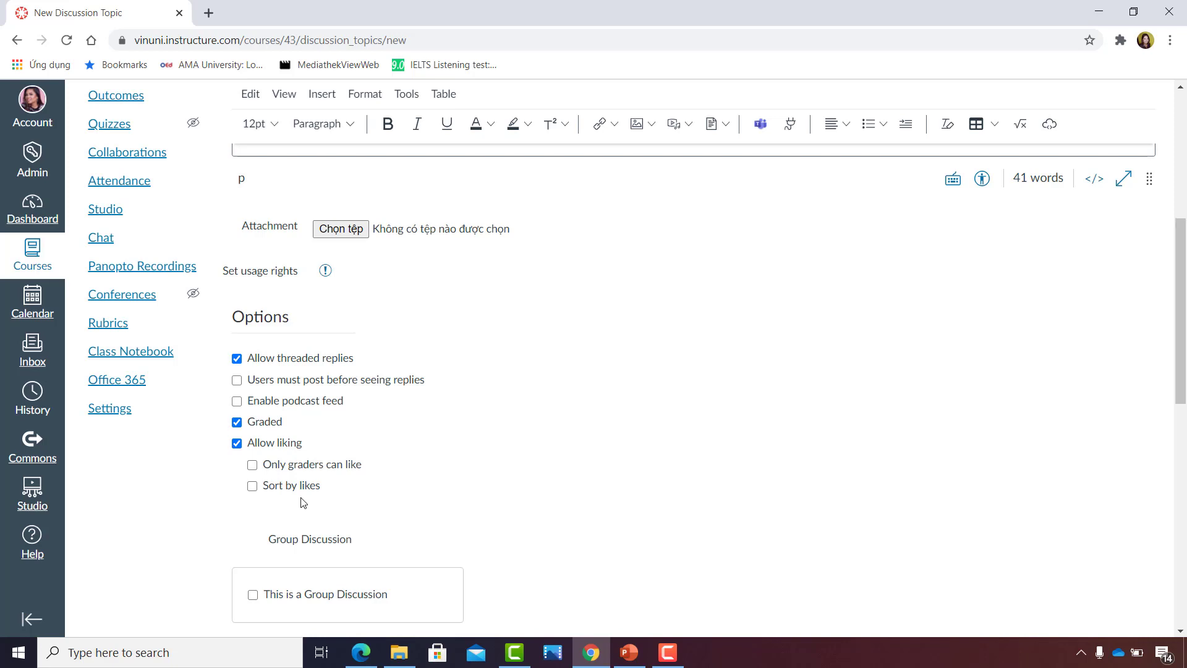
Step: Make the discussion worth 20 points and assign it to Section 1
scroll(303, 502, "down", 4)
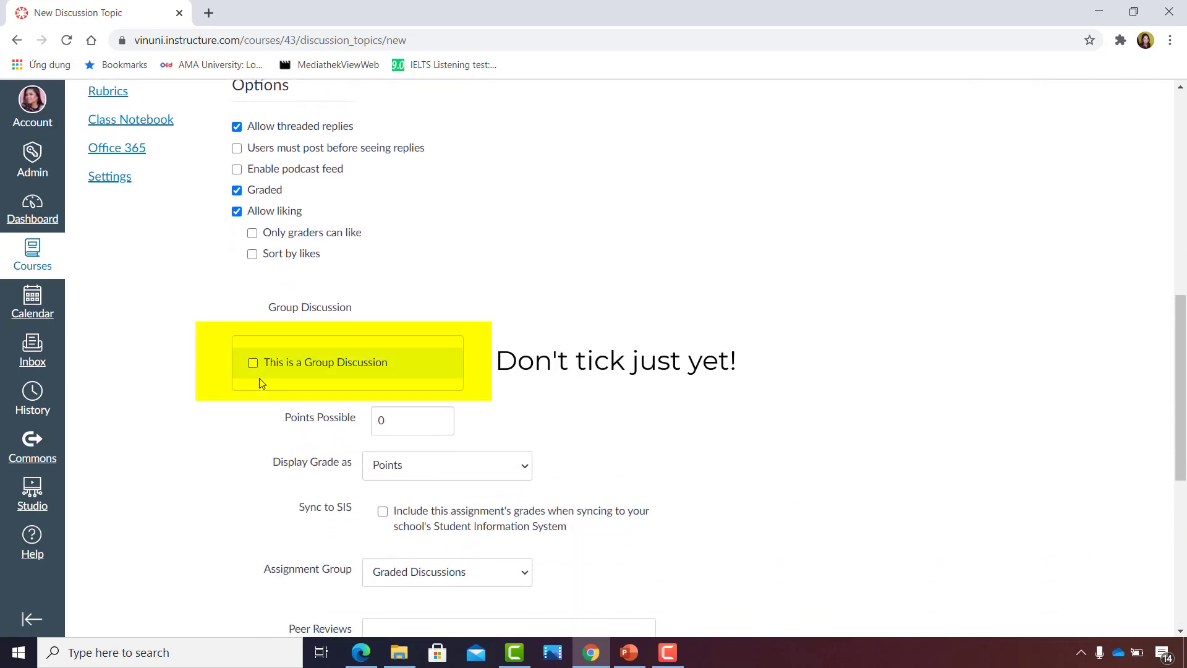
left_click(398, 421)
key("BackSpace")
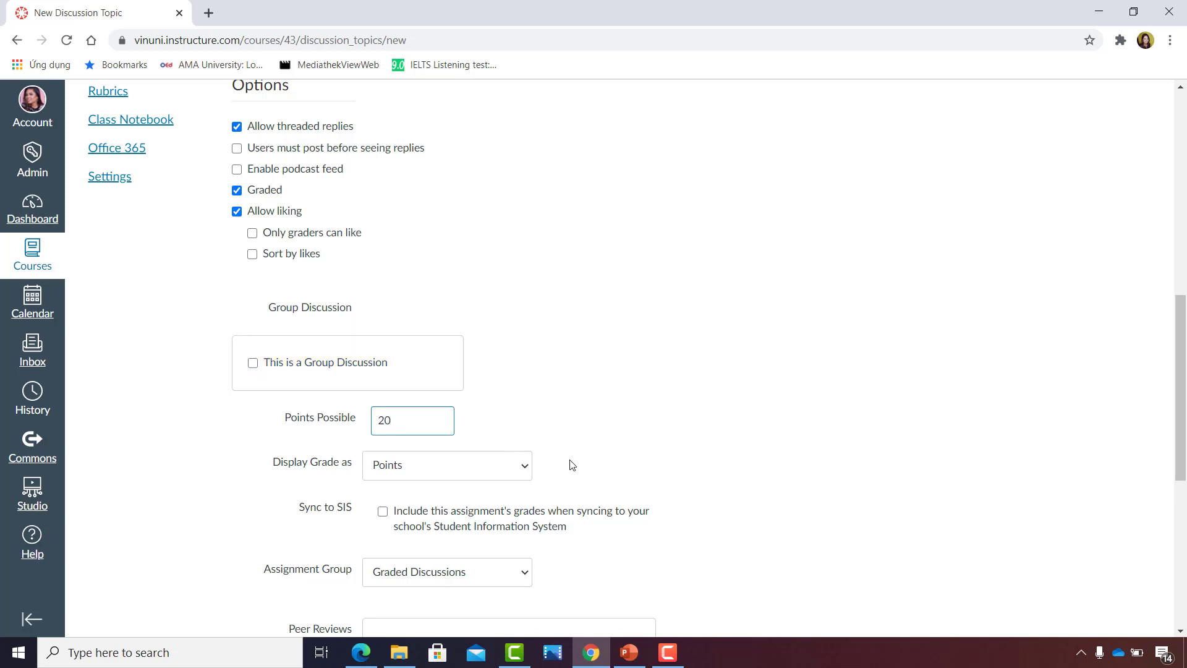
scroll(570, 465, "down", 4)
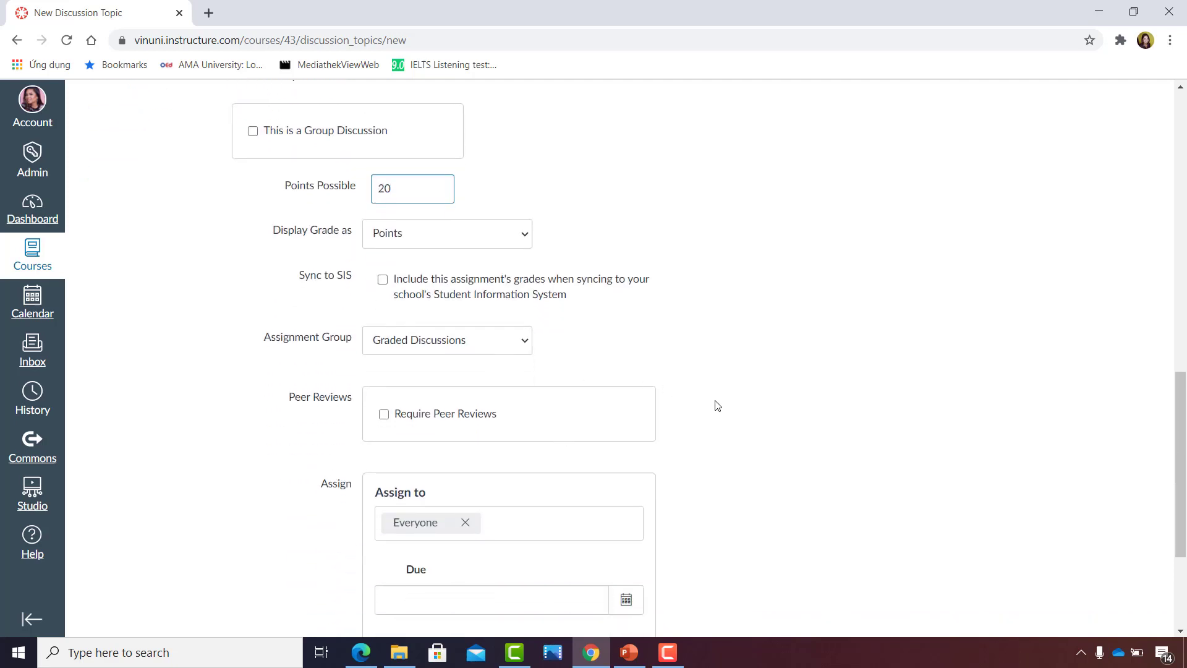
scroll(714, 403, "down", 3)
left_click(580, 328)
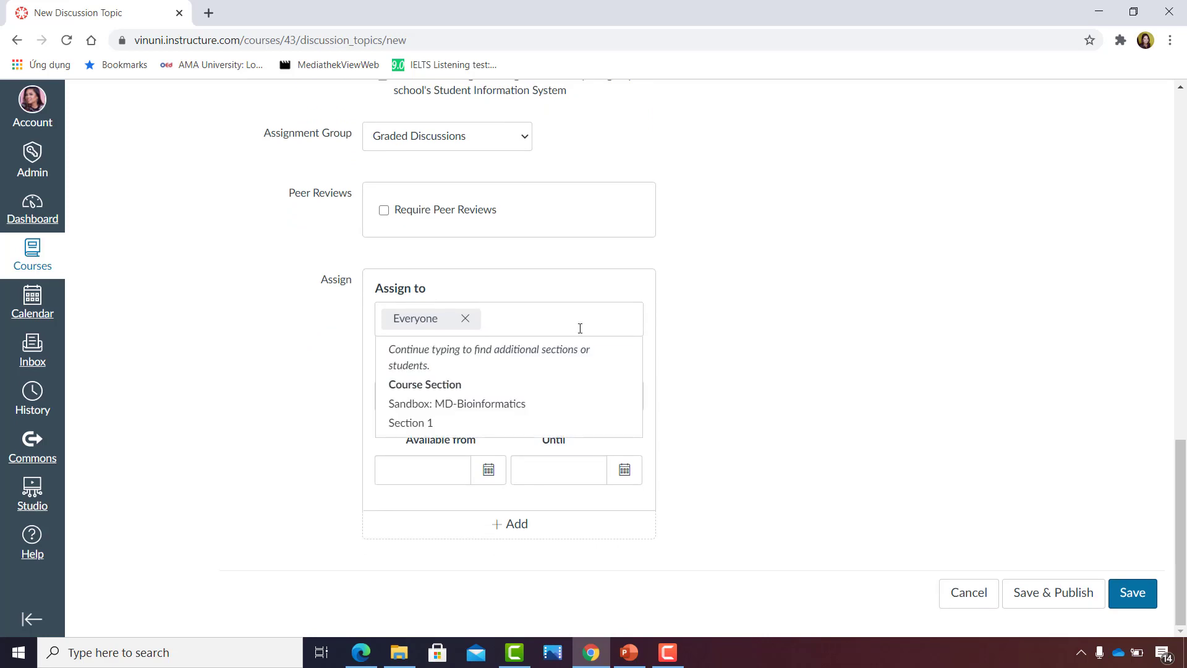
left_click(437, 431)
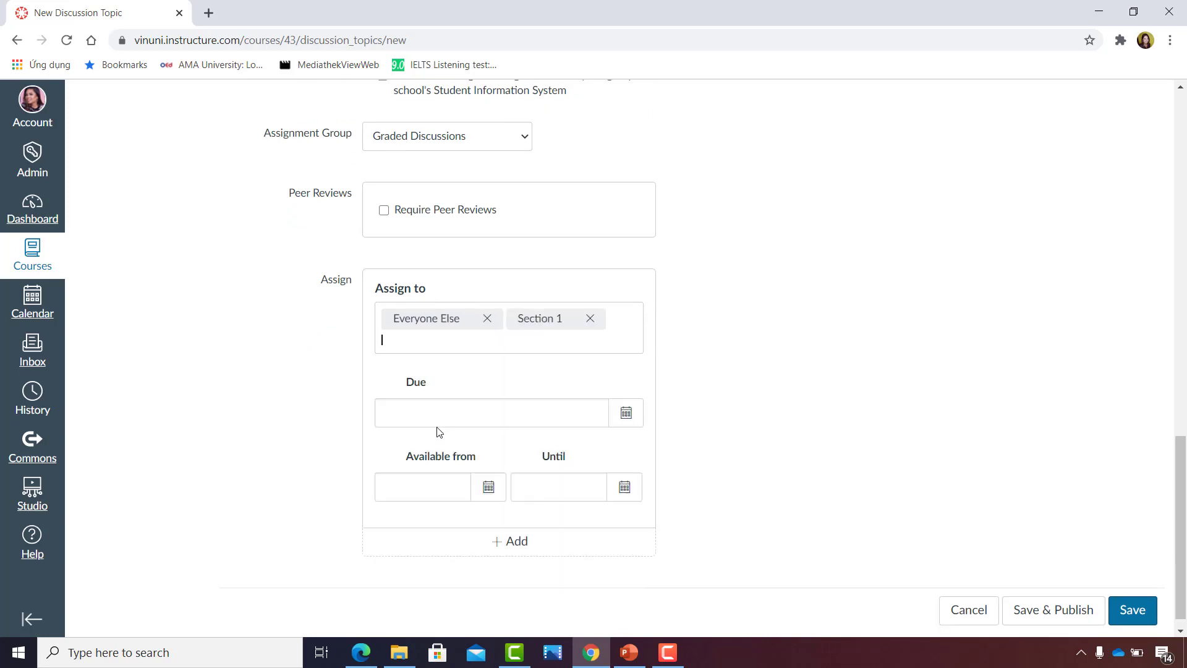
Step: Save the 20-point 'Graded Discussion on Group Project #1' and check its options menu
left_click(734, 379)
left_click(1132, 610)
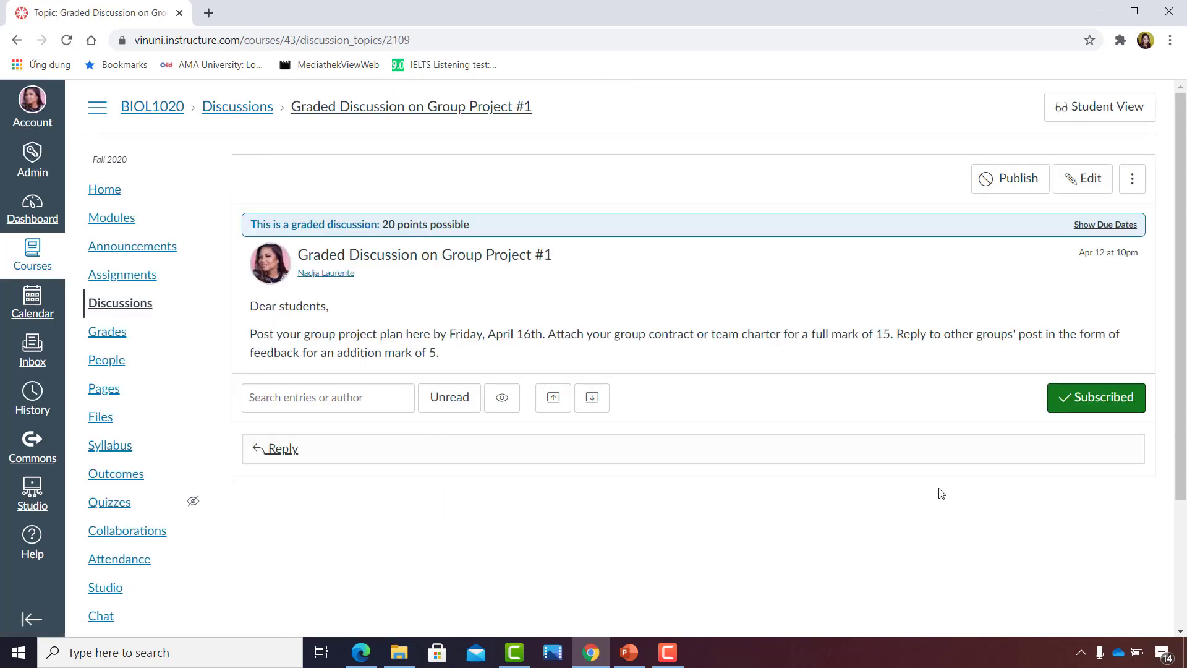
left_click(1131, 180)
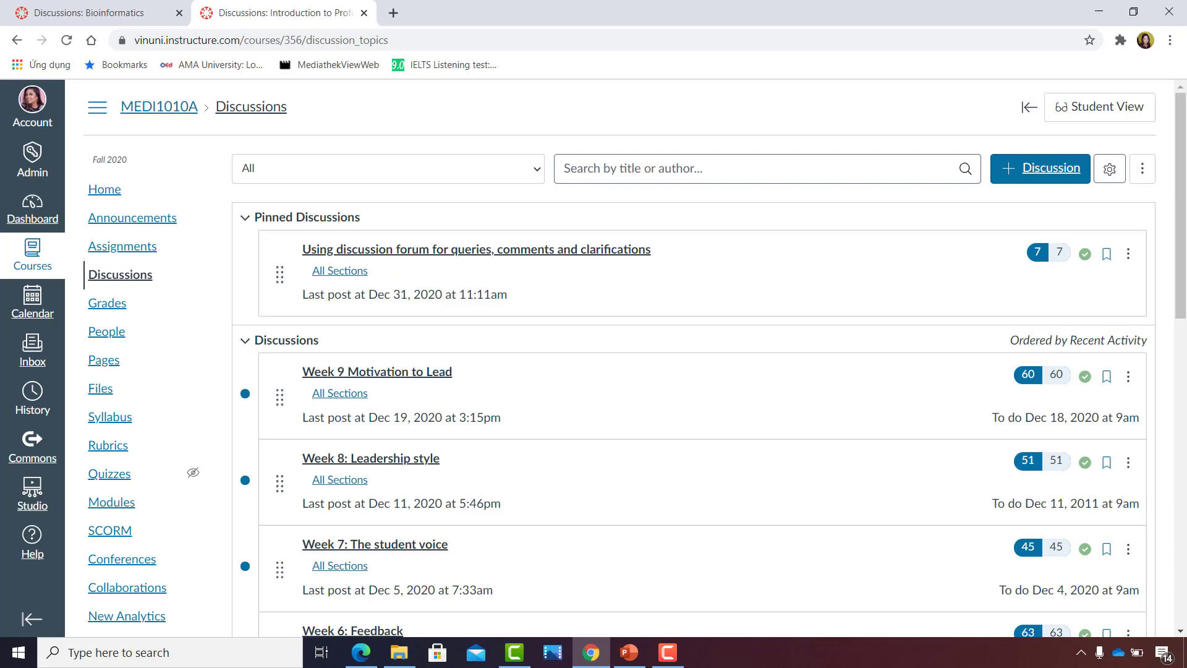
Step: Scroll the MEDI1010A Discussions list and open 'Team Projects: Discussion Forum'
scroll(813, 579, "down", 4)
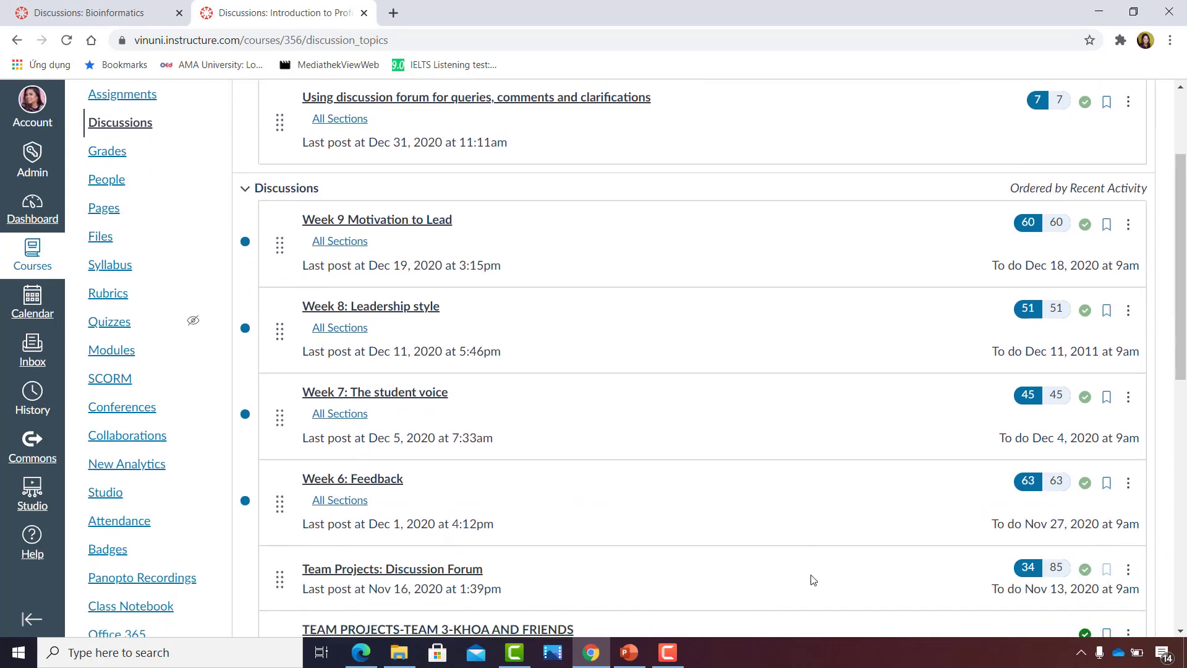
scroll(813, 579, "down", 4)
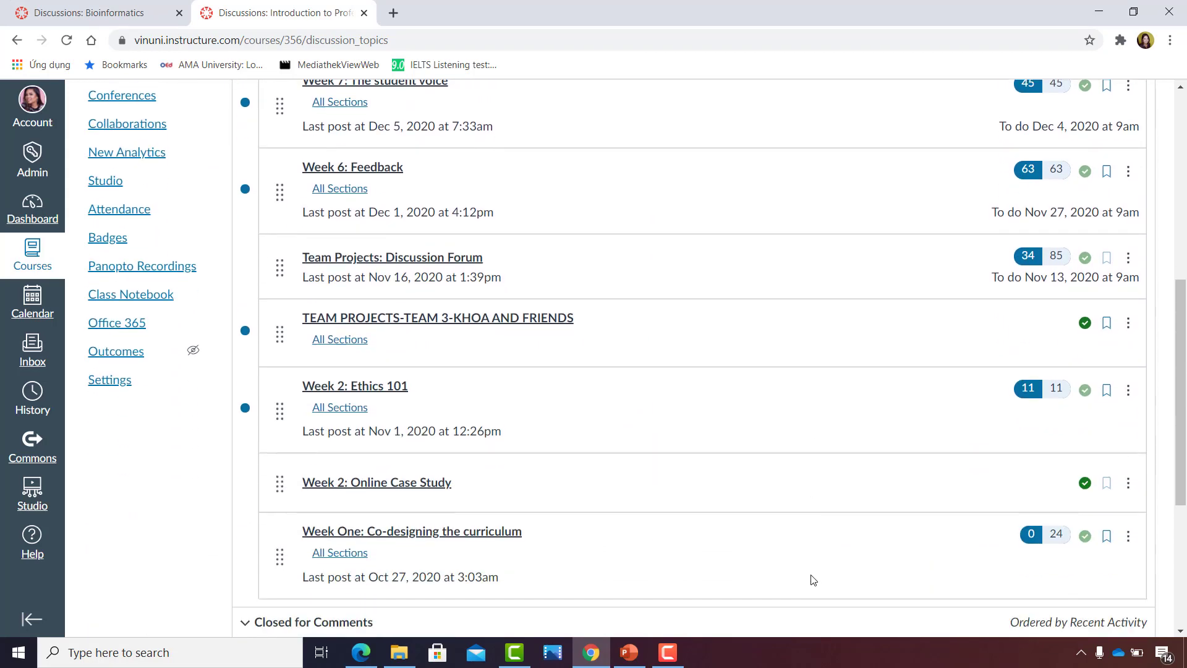
left_click(412, 263)
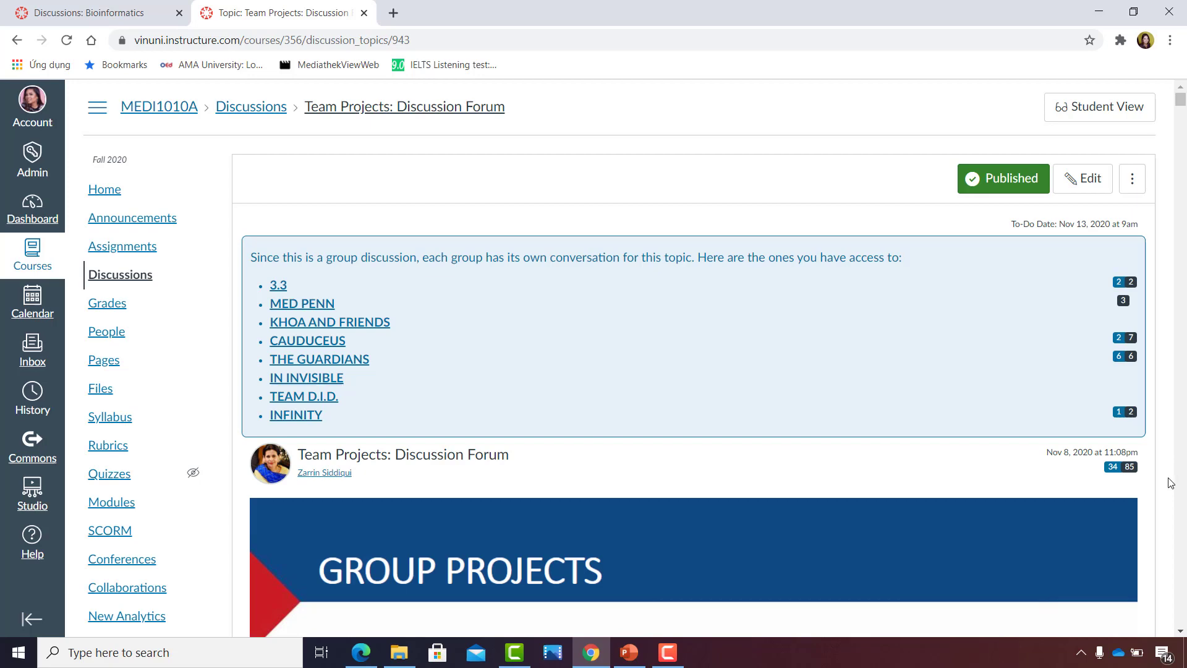
scroll(1176, 479, "down", 5)
scroll(1170, 483, "down", 5)
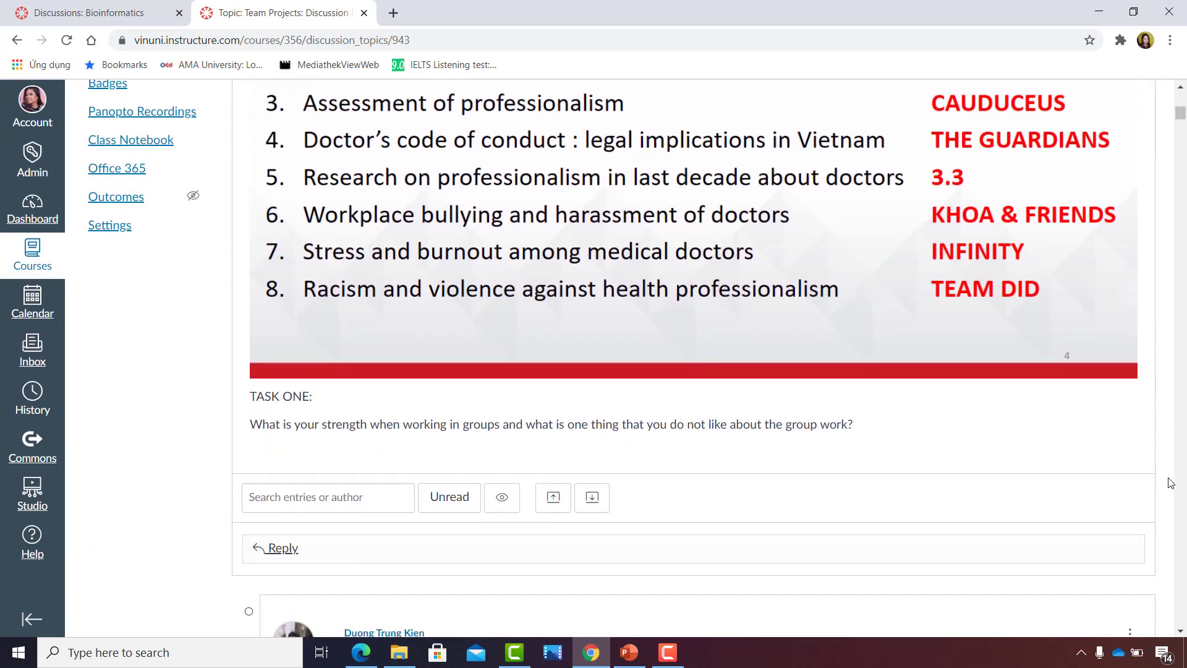
scroll(1170, 483, "down", 6)
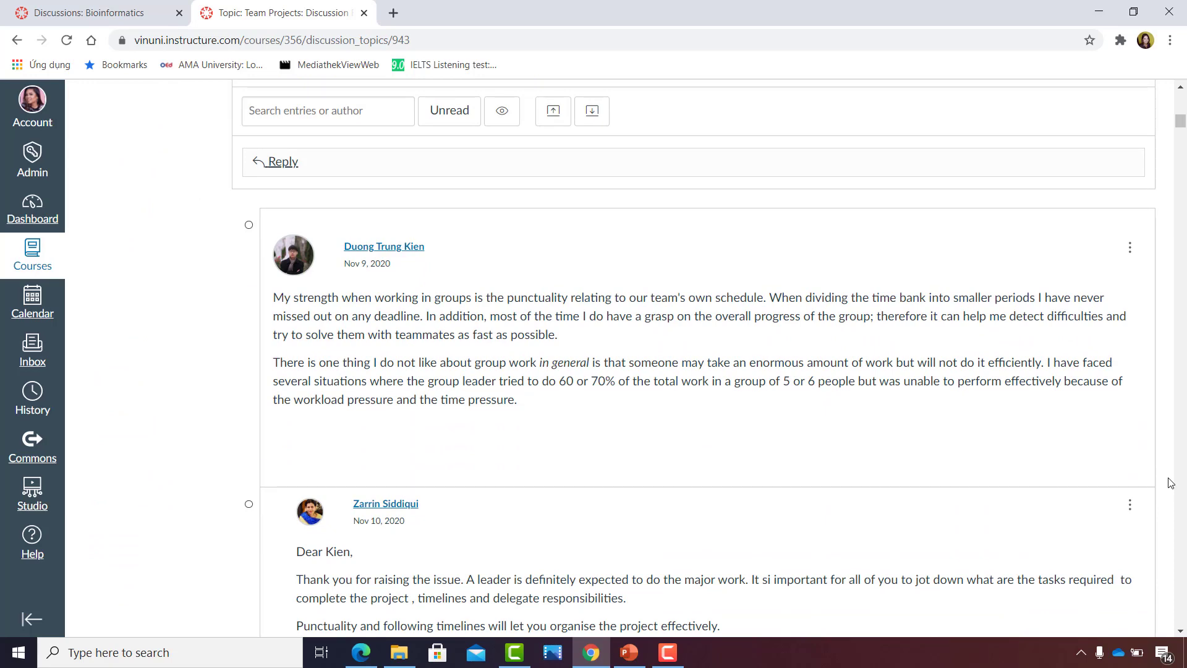
scroll(1171, 482, "down", 4)
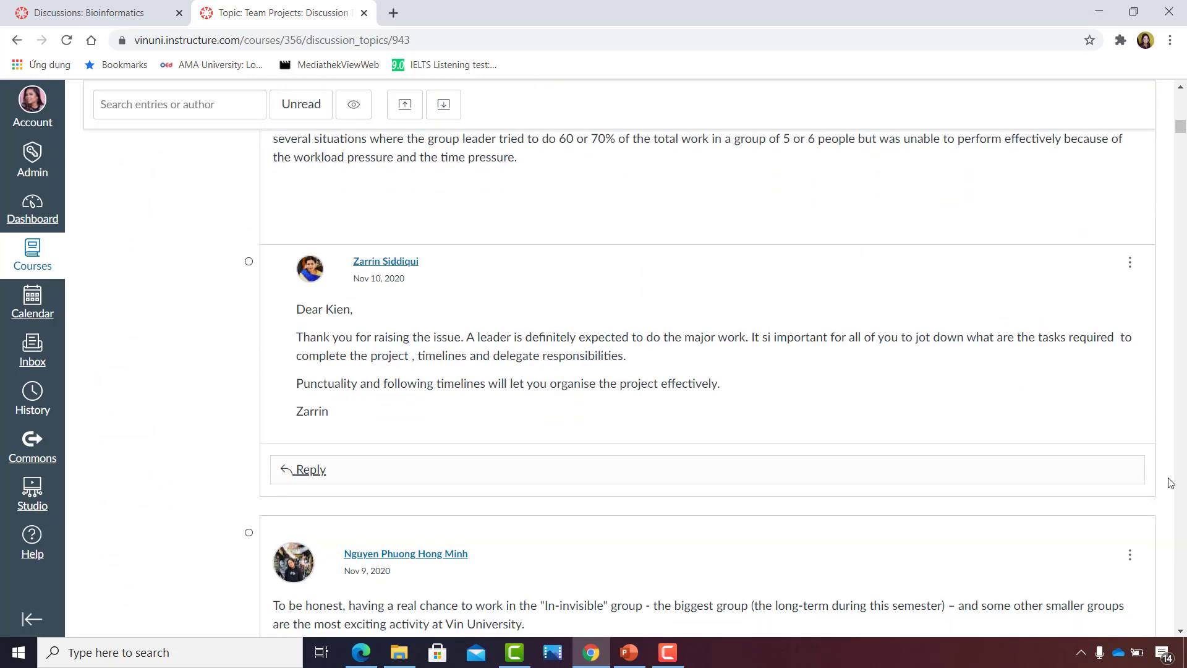
scroll(1170, 483, "up", 14)
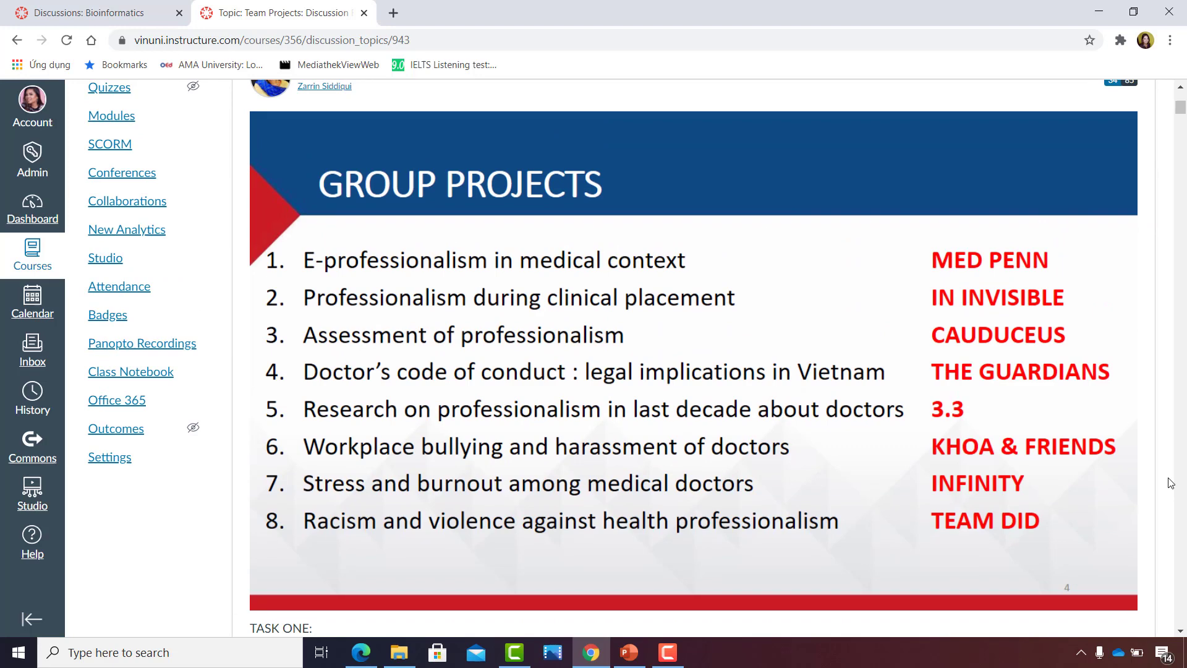
scroll(1170, 482, "up", 6)
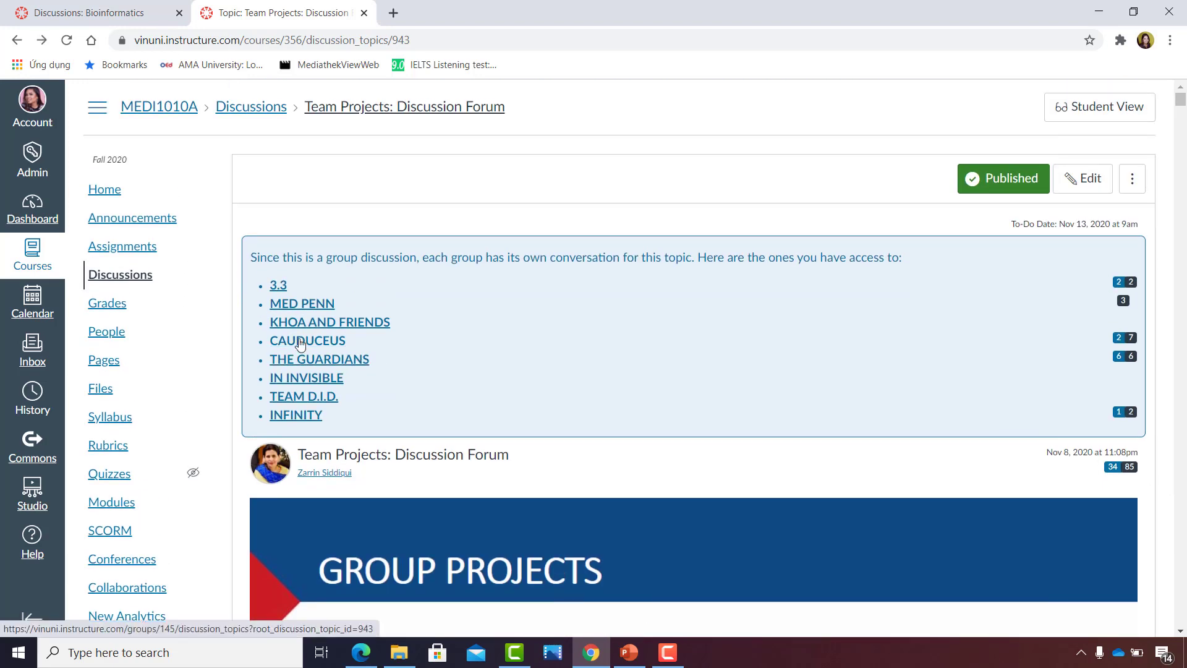
Step: Read through the CAUDUCEUS group's Team Projects posts, then return toward the INFINITY group's copy
left_click(300, 342)
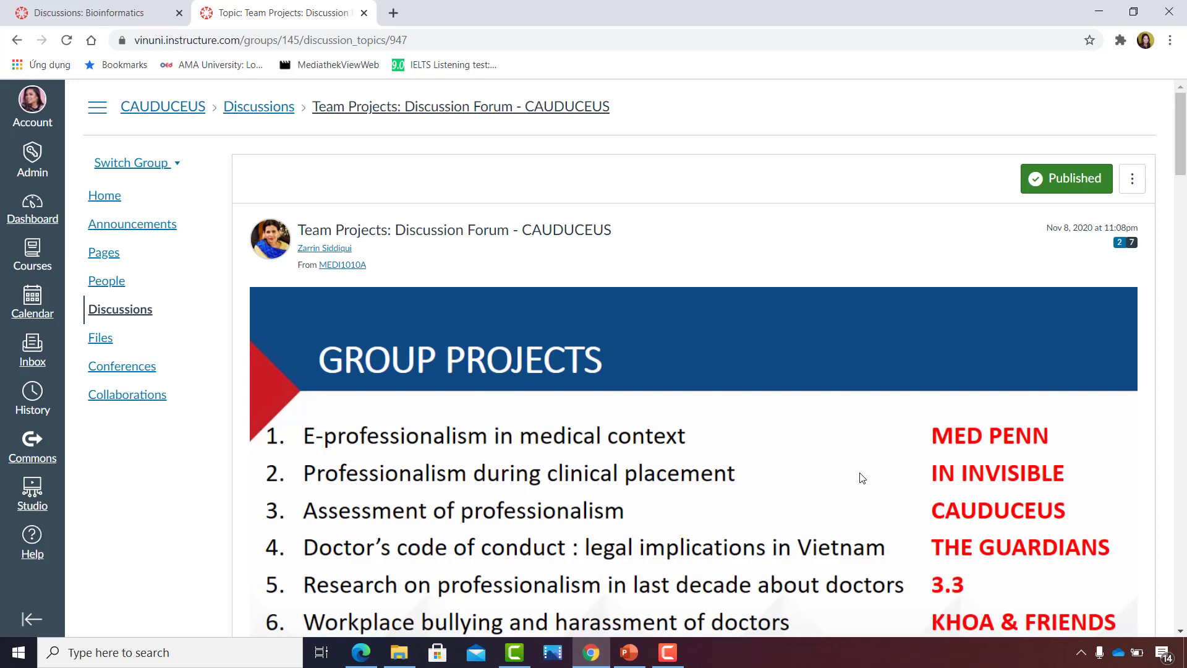
scroll(861, 477, "down", 10)
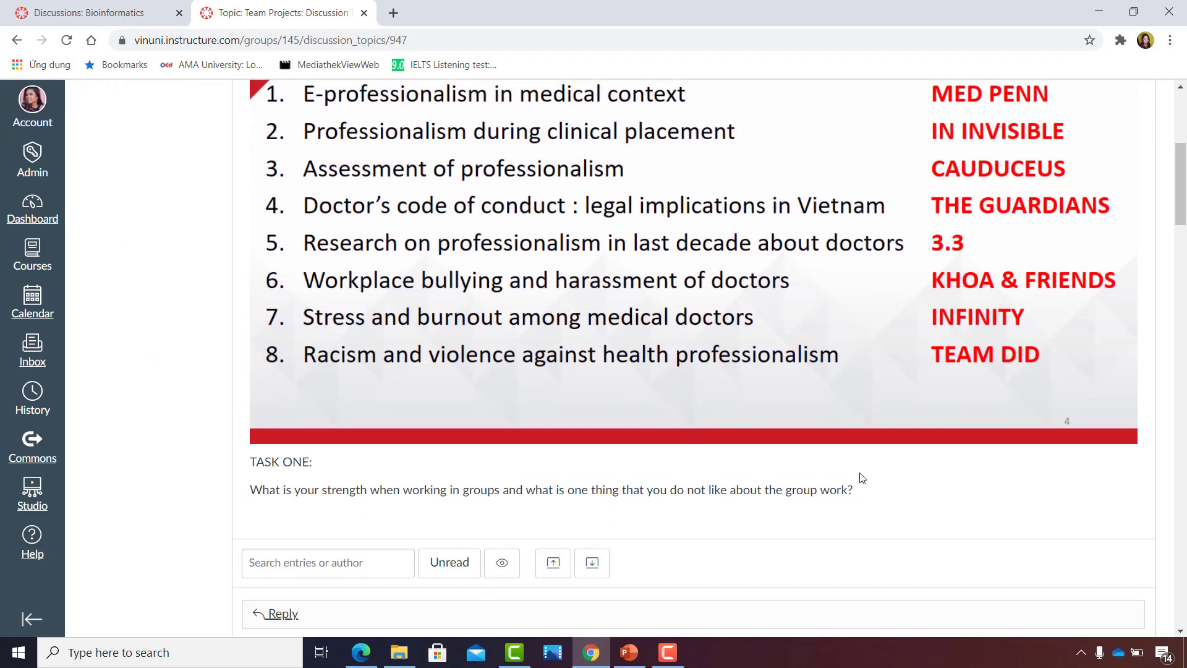
scroll(862, 477, "down", 4)
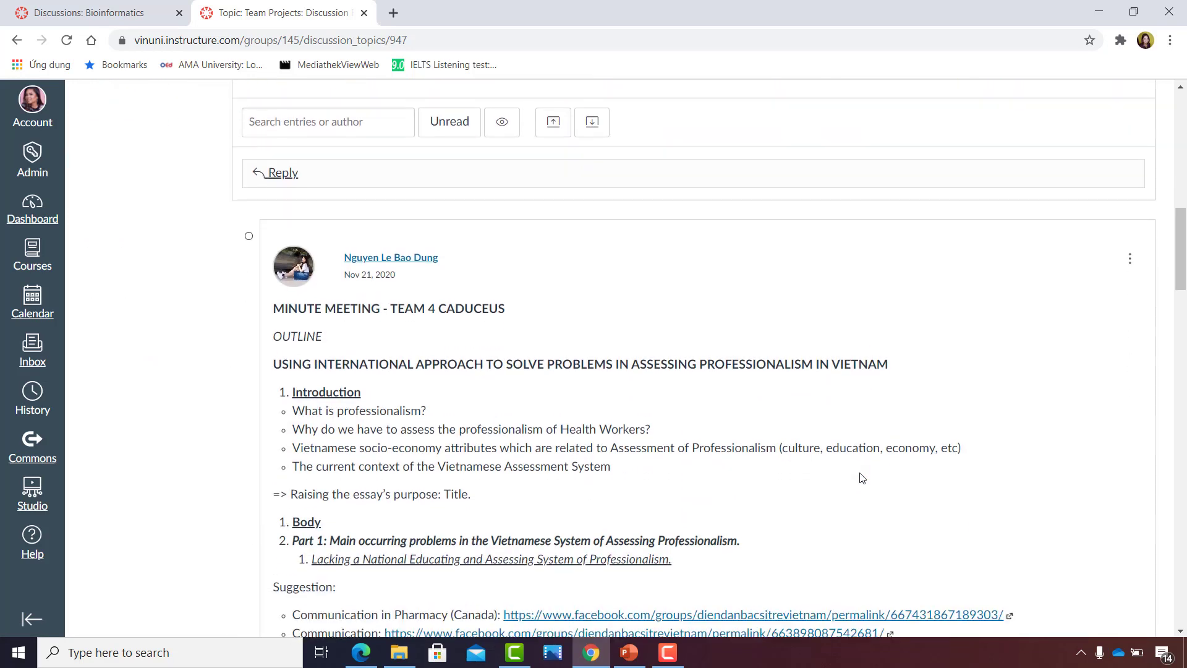
scroll(861, 477, "down", 3)
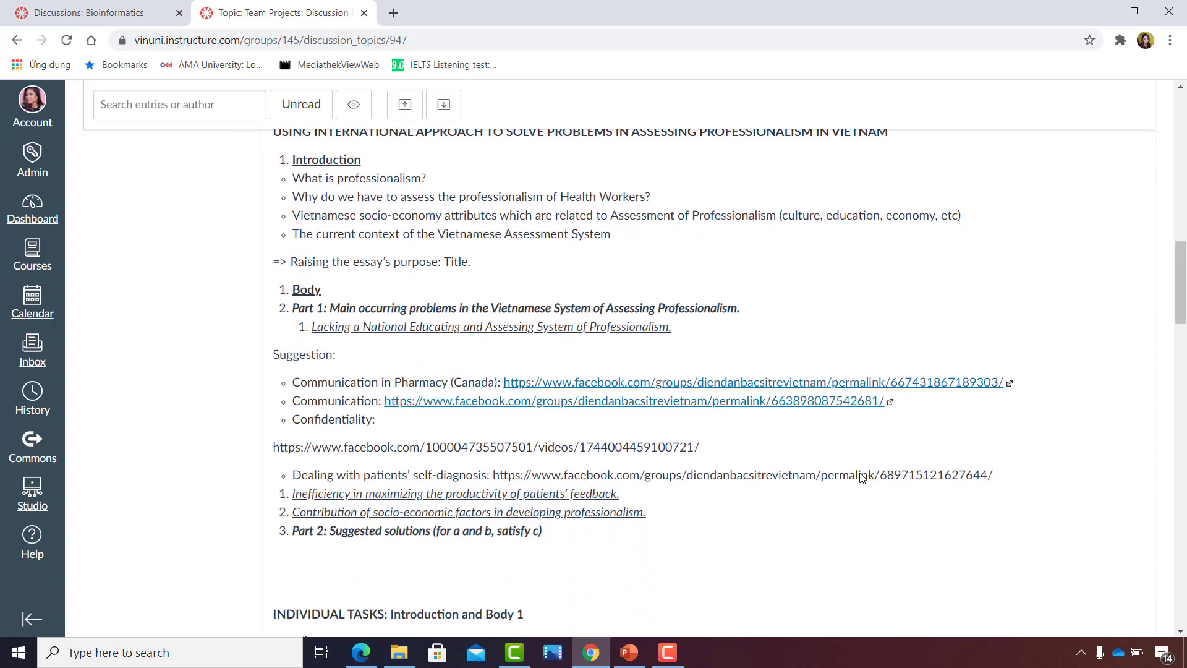
scroll(862, 477, "down", 20)
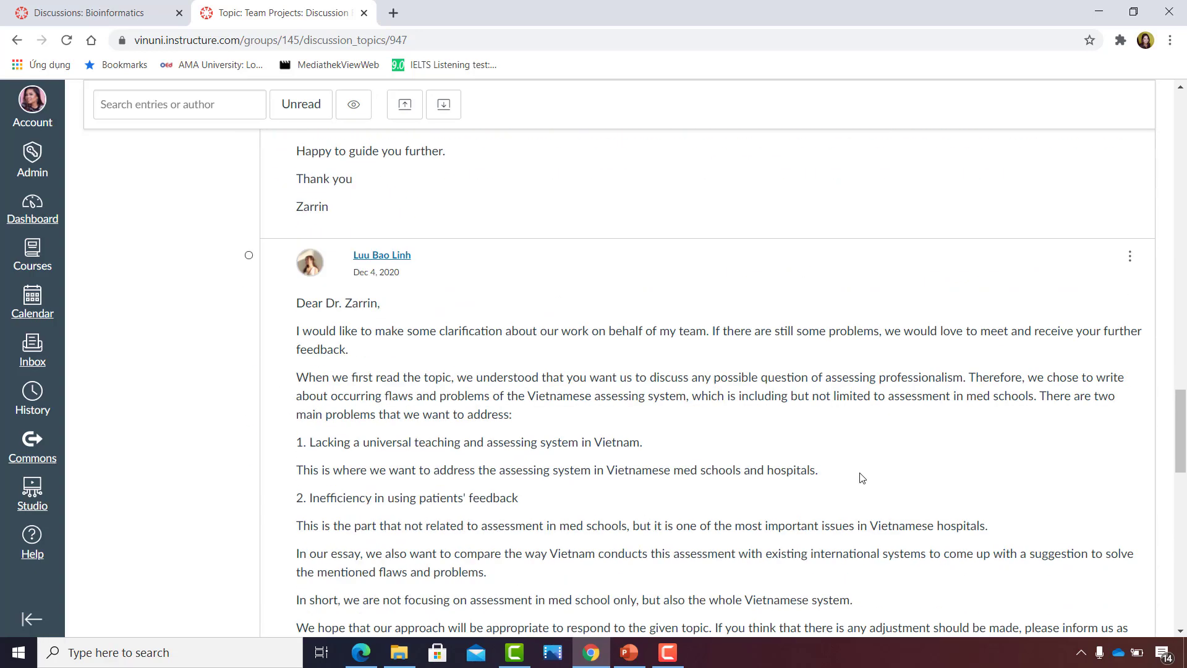
scroll(862, 477, "down", 10)
scroll(861, 475, "up", 20)
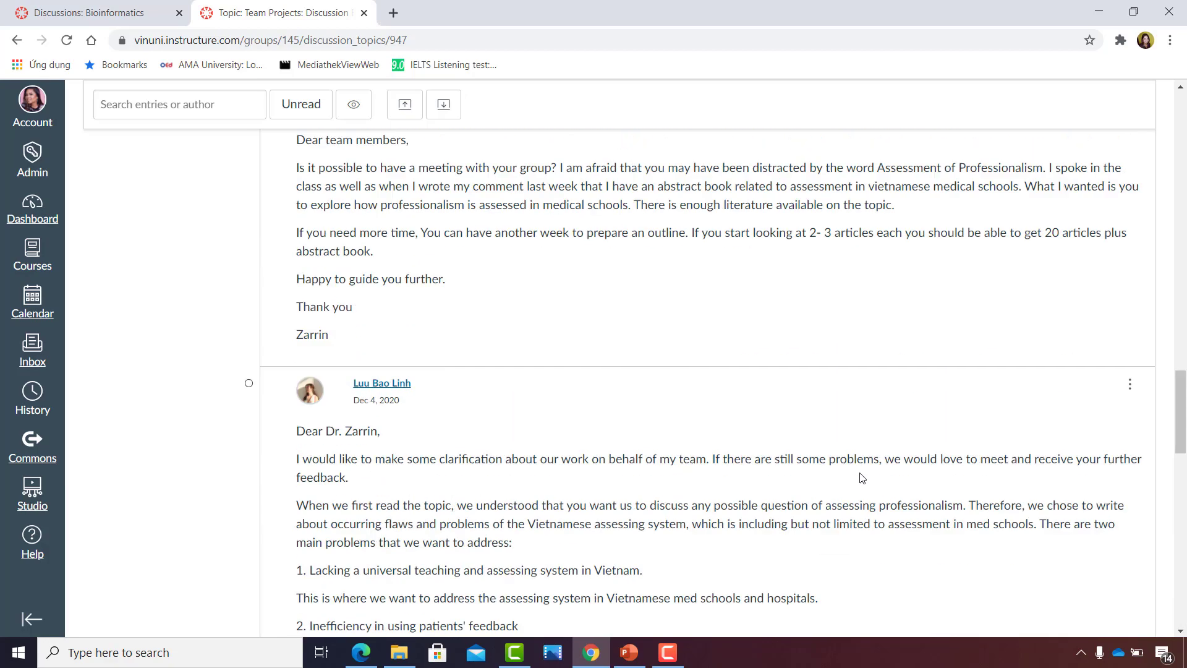
key("alt+Left")
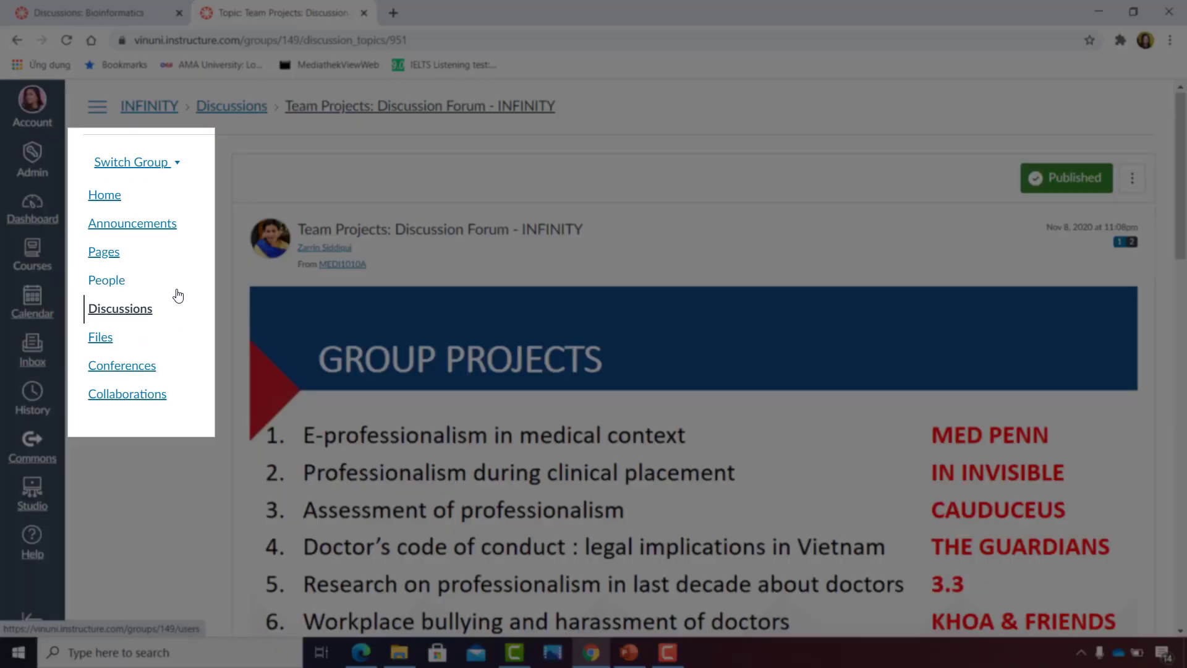
Step: Show the INFINITY group's People roster of six members plus four teachers and TAs
left_click(118, 282)
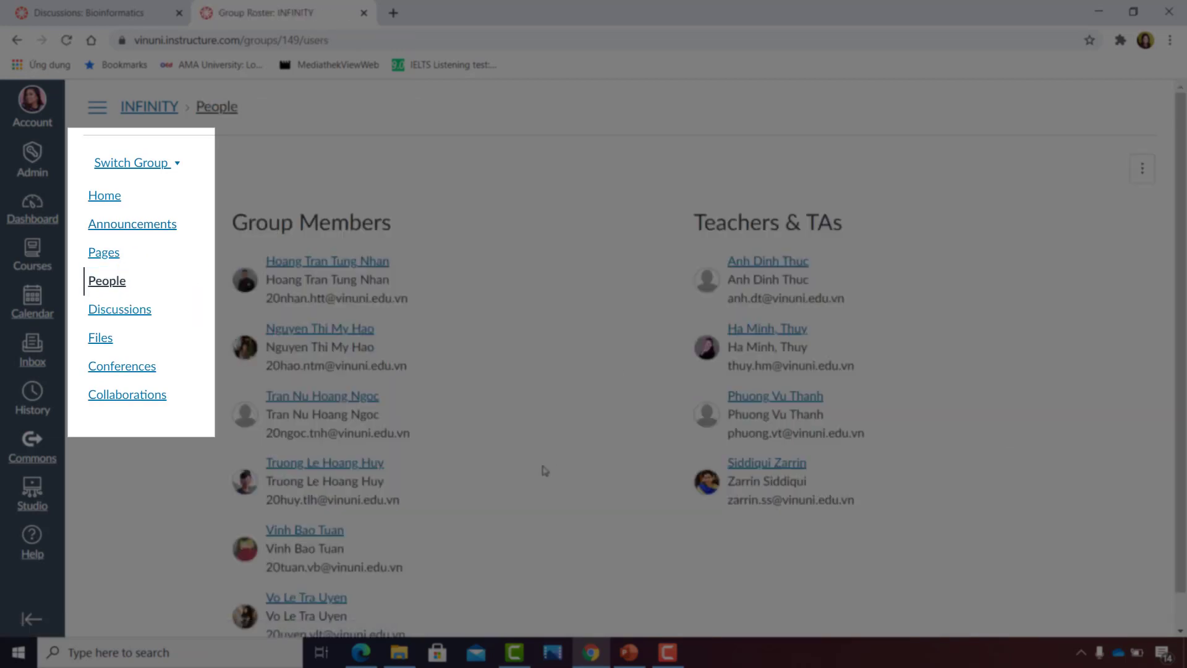
scroll(547, 472, "down", 1)
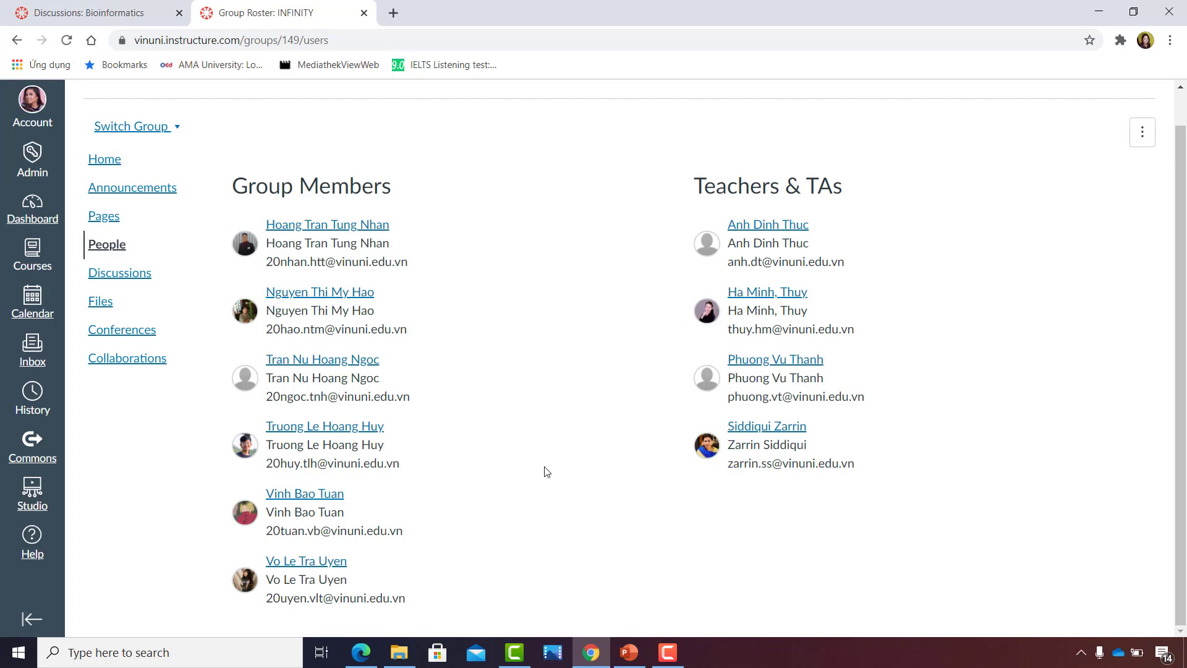
Step: Open the INFINITY group's Files page listing six files and an Uploaded Media folder
left_click(102, 301)
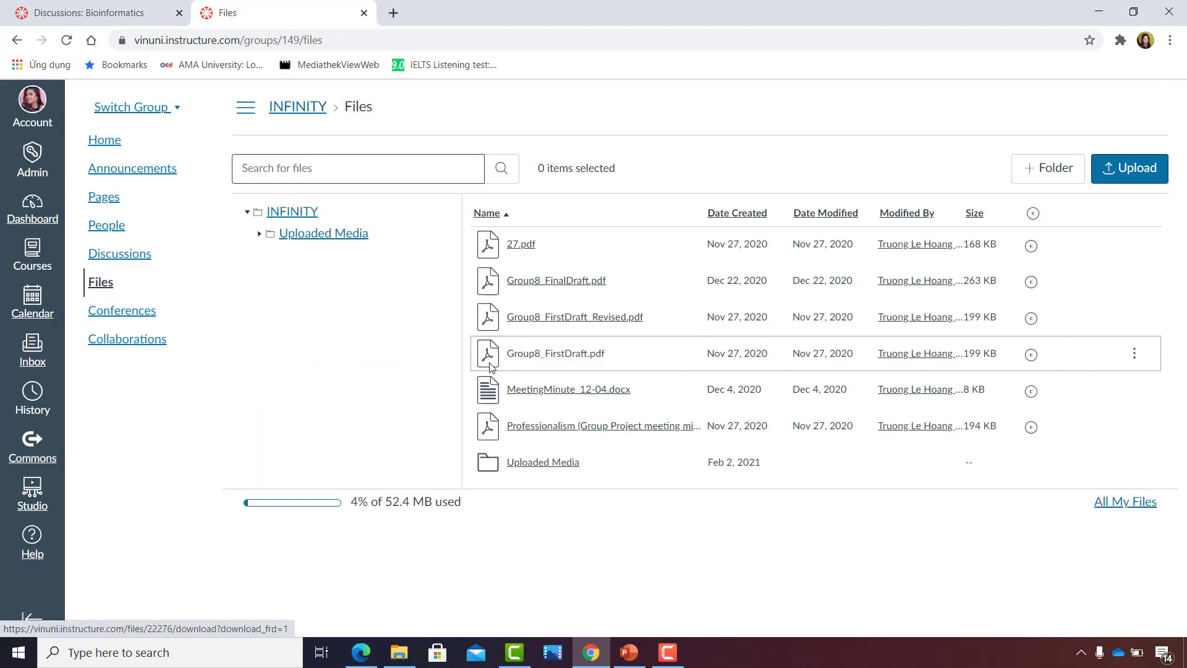